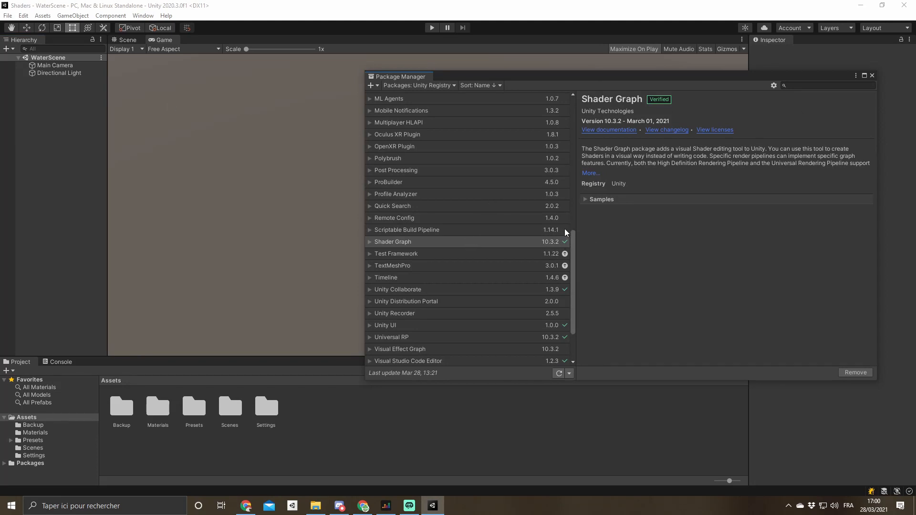
Close the Package Manager and add a 3D Plane to WaterScene.
left_click(872, 75)
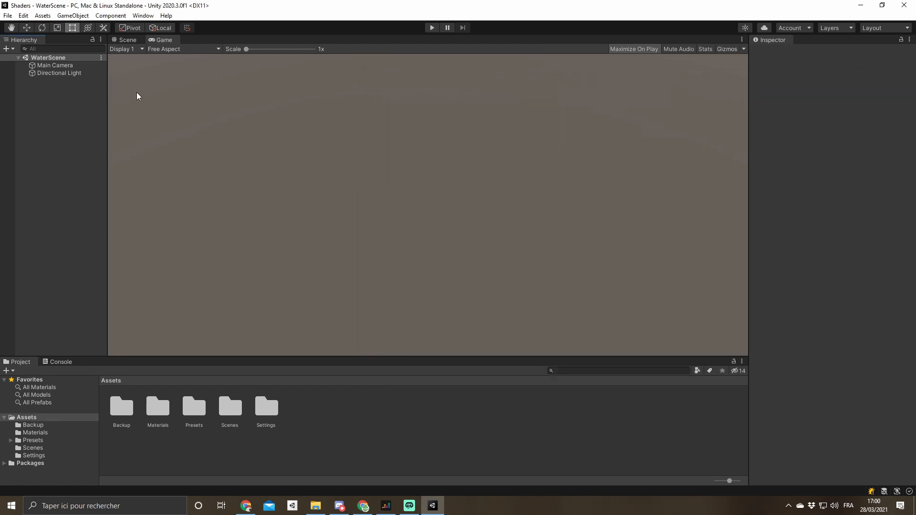
left_click(9, 49)
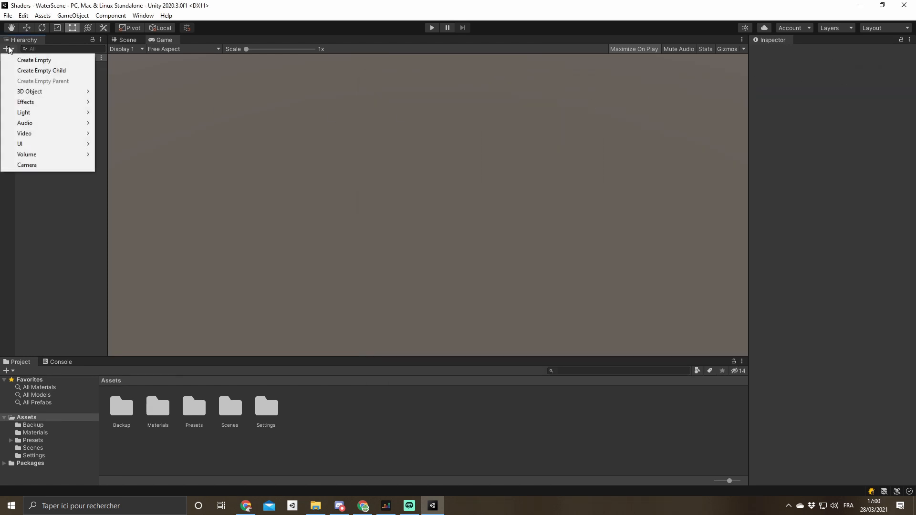
mouse_move(36, 95)
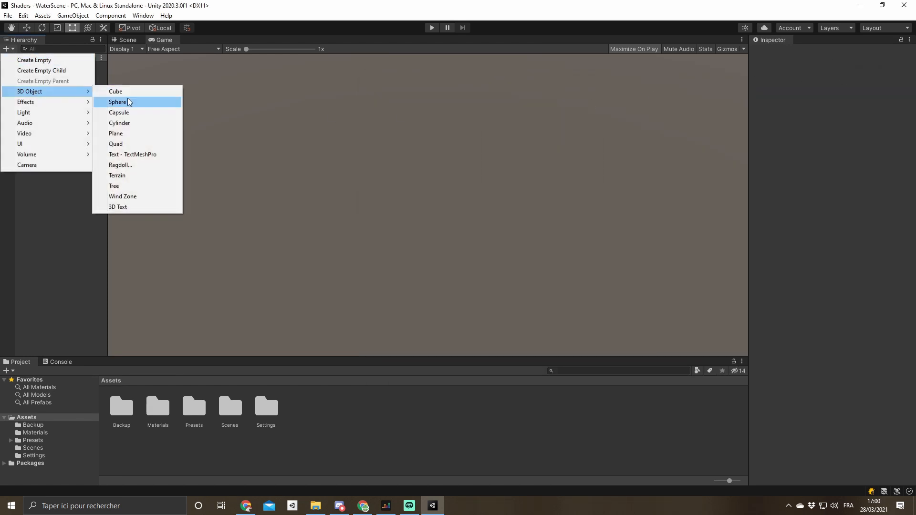
left_click(125, 134)
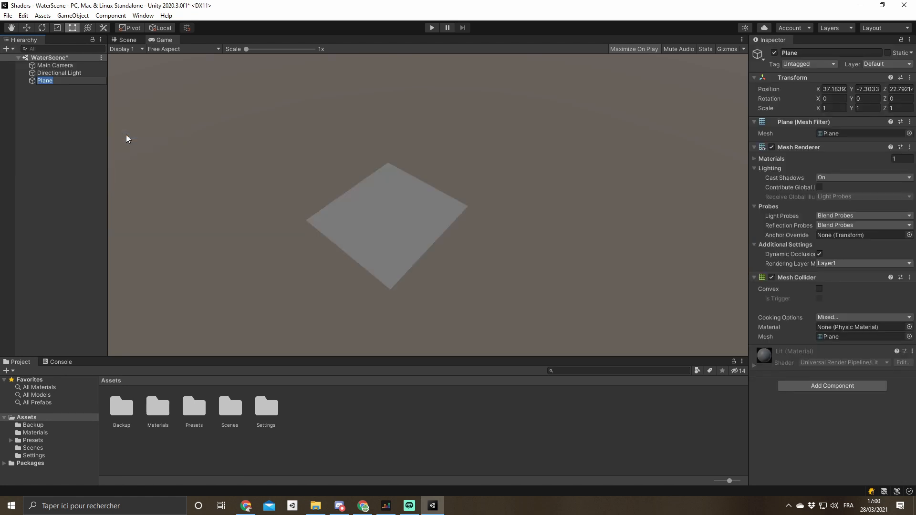
Create a Universal Render Pipeline Unlit Shader Graph in the Assets folder and name it PixelWater.
right_click(313, 420)
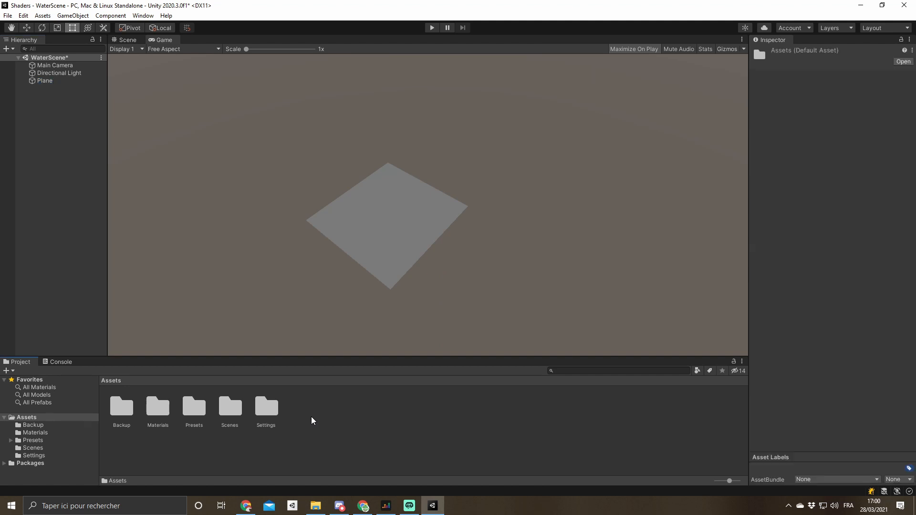
mouse_move(397, 171)
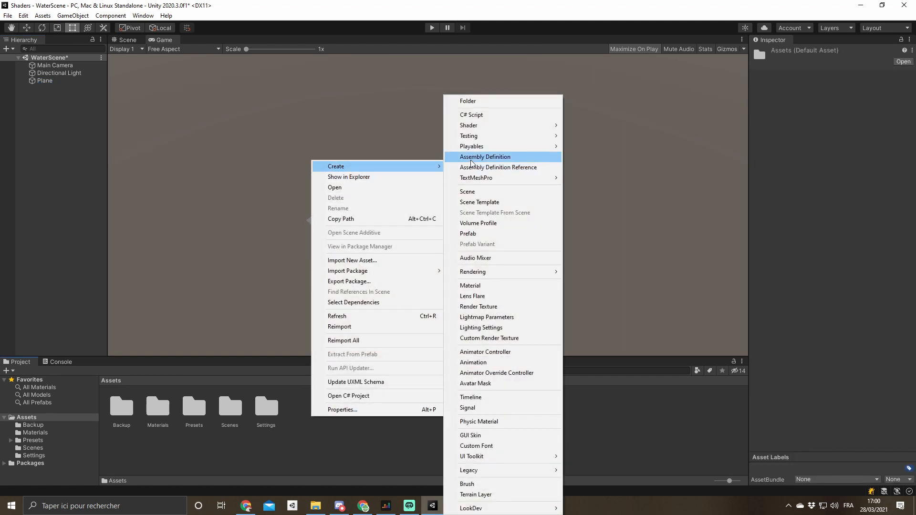
mouse_move(493, 125)
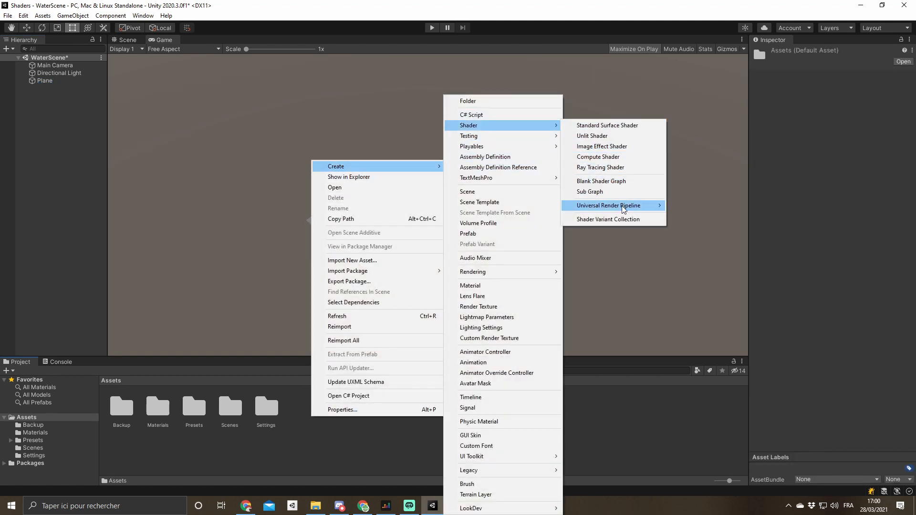
mouse_move(623, 209)
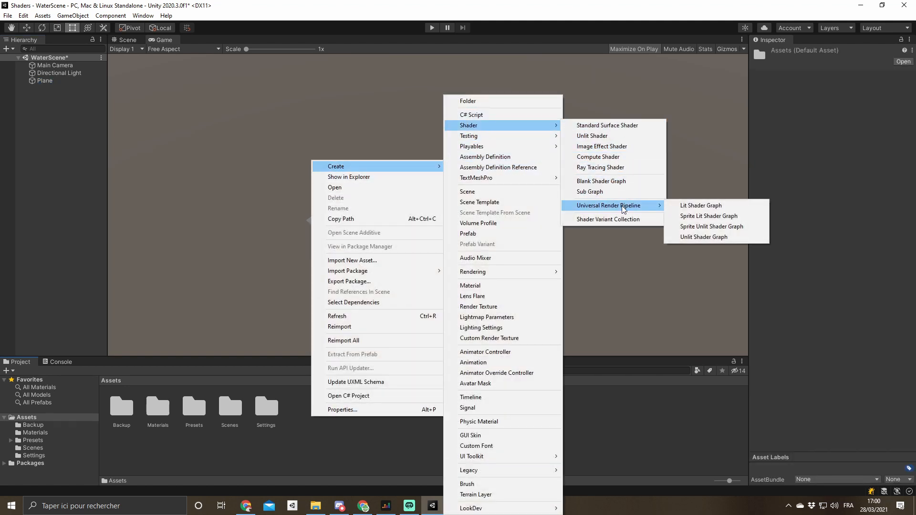
left_click(706, 237)
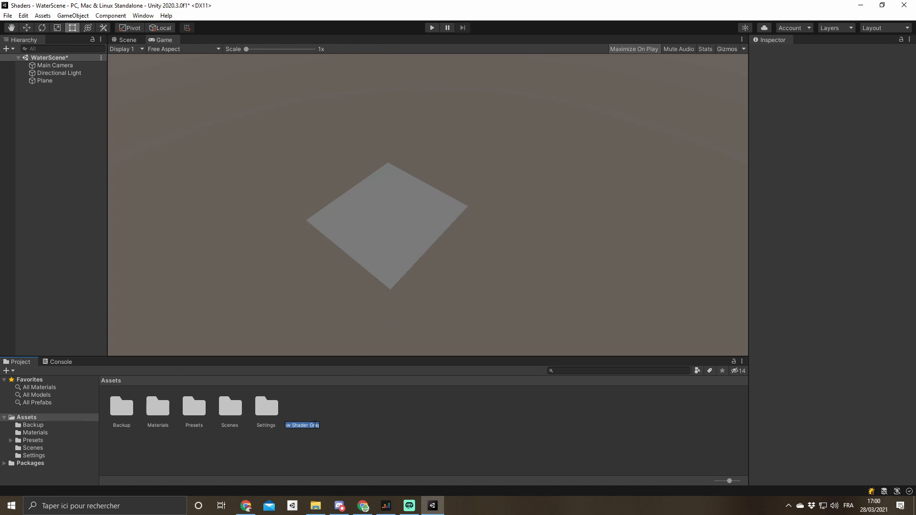
type("PixelWarte")
key("BackSpace")
key("BackSpace")
key("BackSpace")
type("ter")
key("Return")
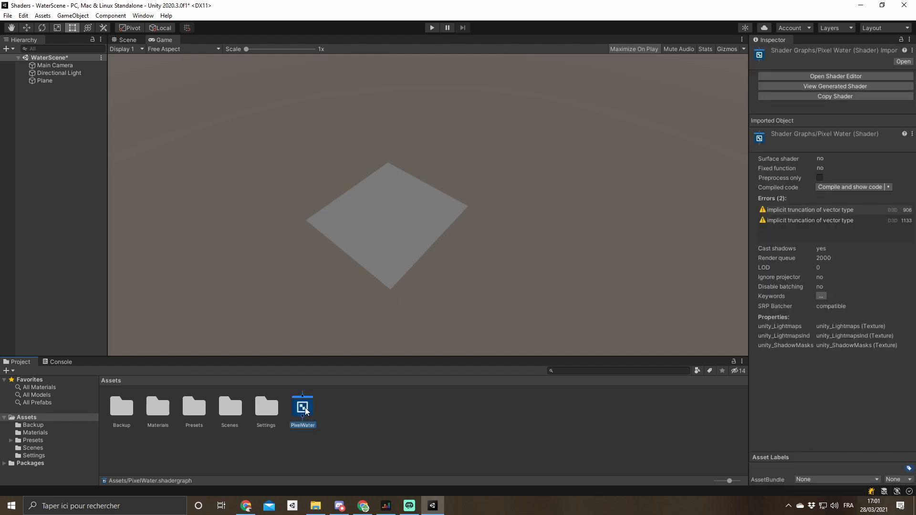
Open the PixelWater shader graph for editing and add a UV node well to the left of the Vertex block.
double_click(305, 412)
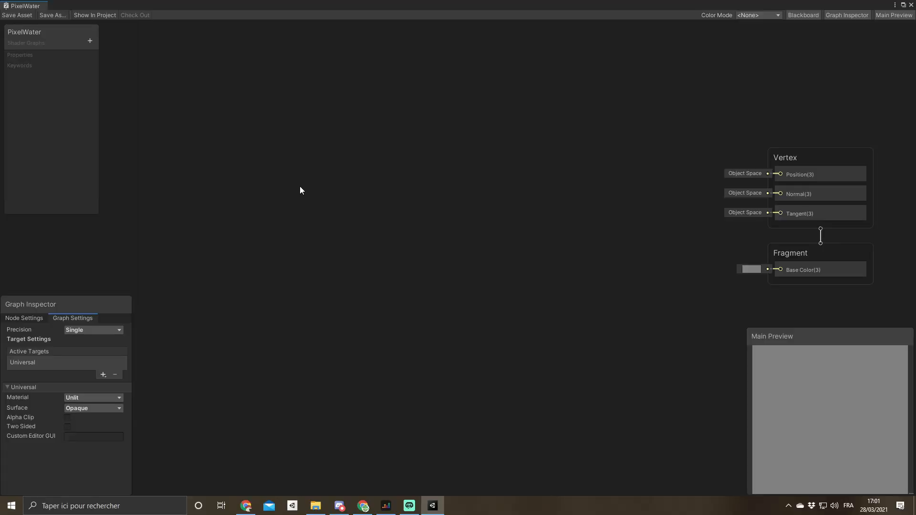
right_click(300, 186)
left_click(310, 189)
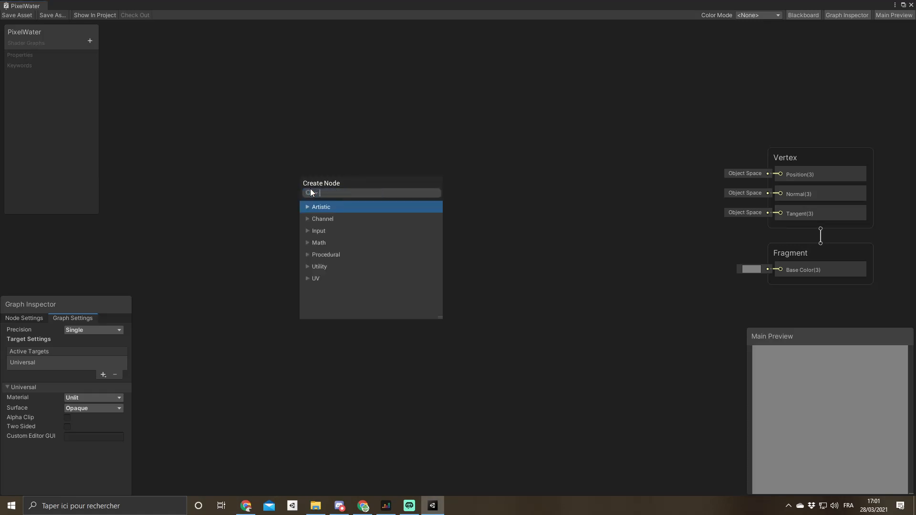
type("uv")
key("Return")
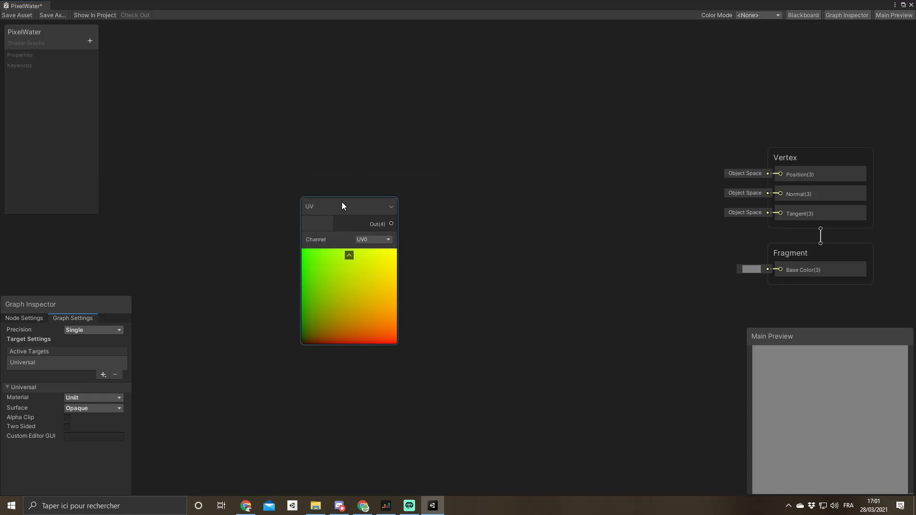
left_click_drag(342, 202, 237, 170)
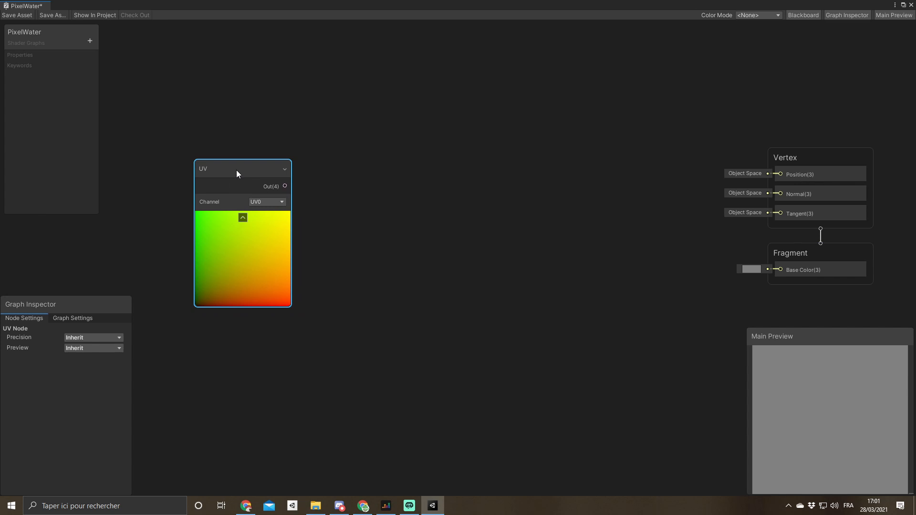
Add a Multiply node beside the UV node, with the UV output feeding its A input.
left_click_drag(289, 187, 338, 181)
type("multi")
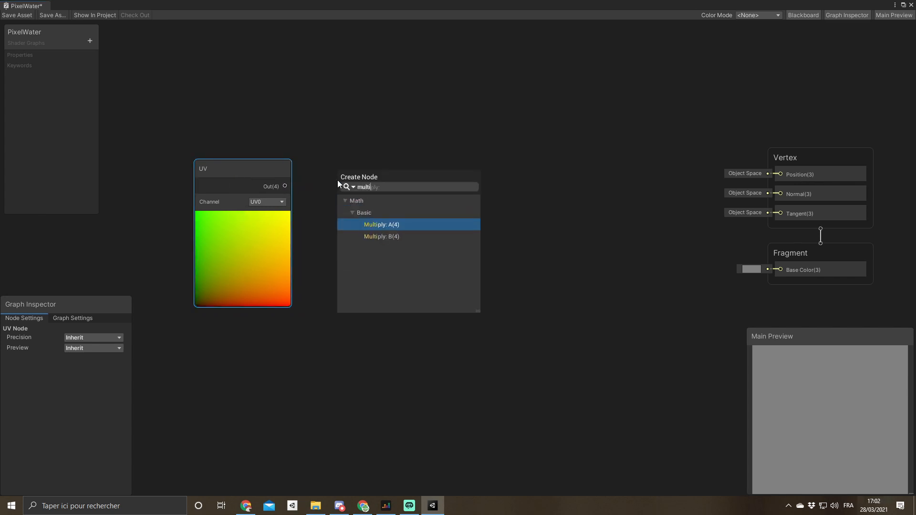
key("Return")
left_click_drag(362, 172, 368, 170)
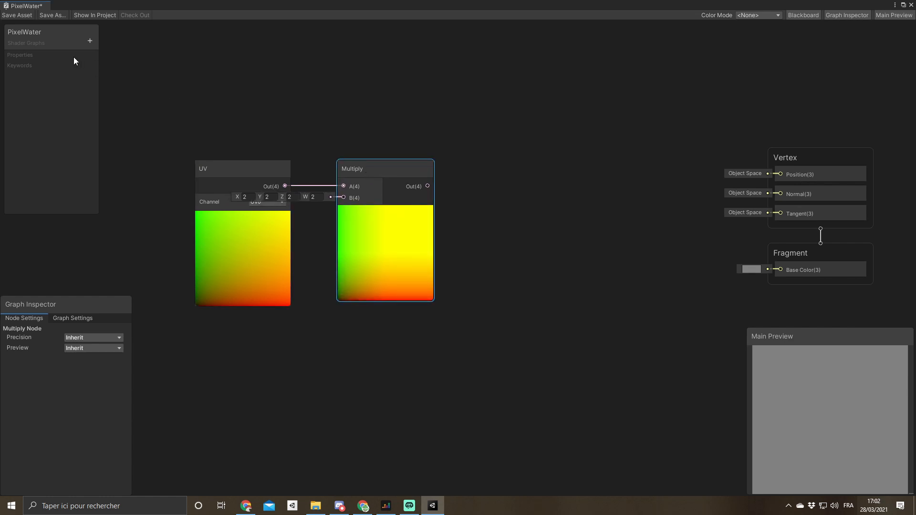
Create a Float property named Pixelisation with default 20 and connect it to the Multiply node's B input.
left_click(89, 41)
left_click(93, 47)
type("Pixelisation")
key("Return")
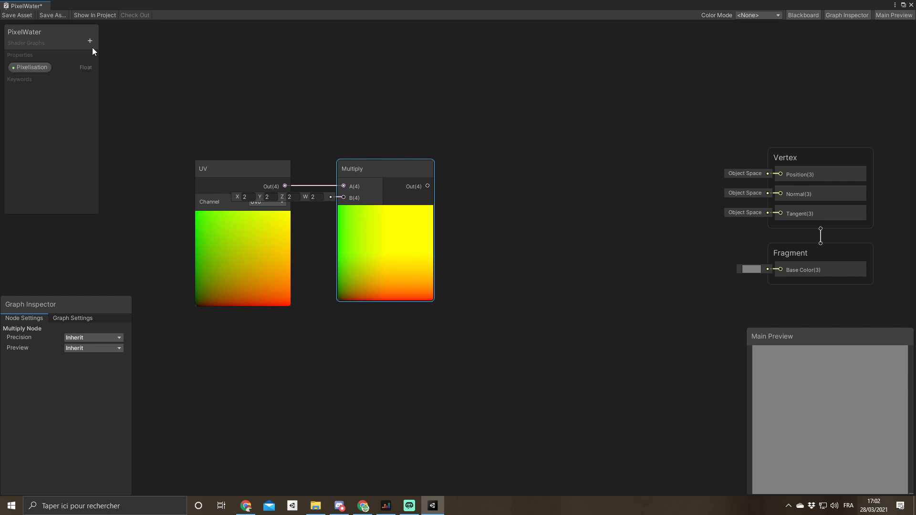
left_click(30, 68)
left_click(92, 368)
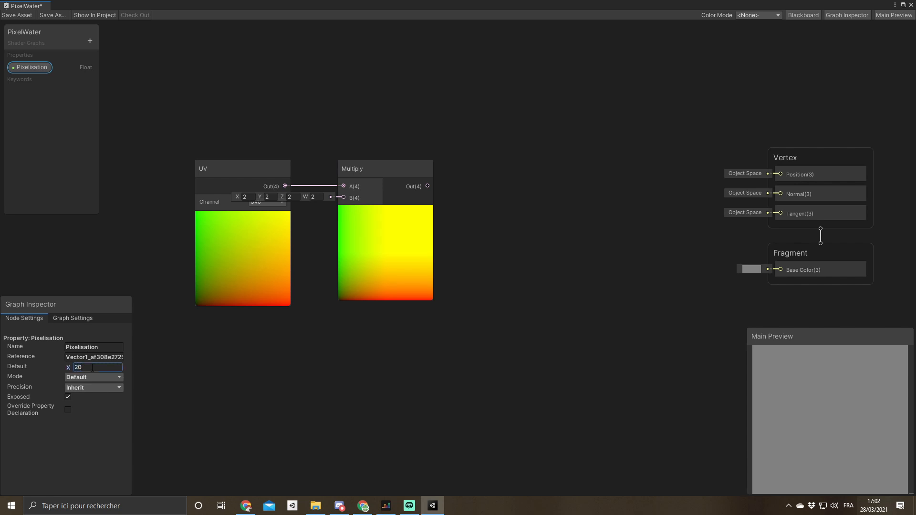
left_click_drag(31, 67, 152, 290)
left_click_drag(227, 340, 346, 199)
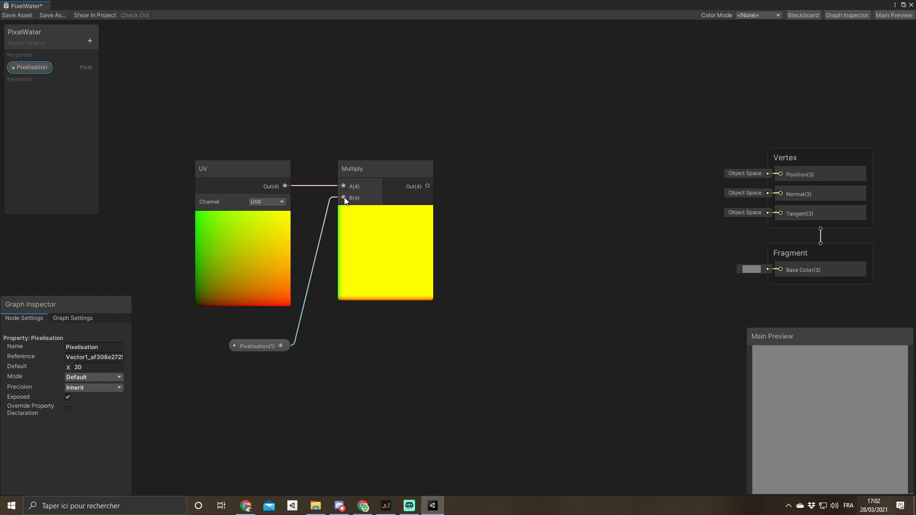
Add a Floor node fed by the Multiply output and align it in the node row.
left_click_drag(455, 196, 455, 199)
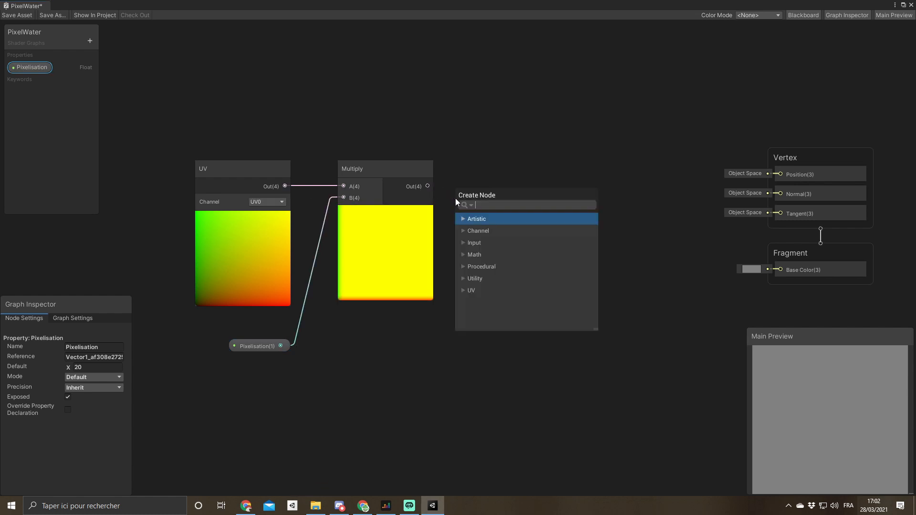
type("floor")
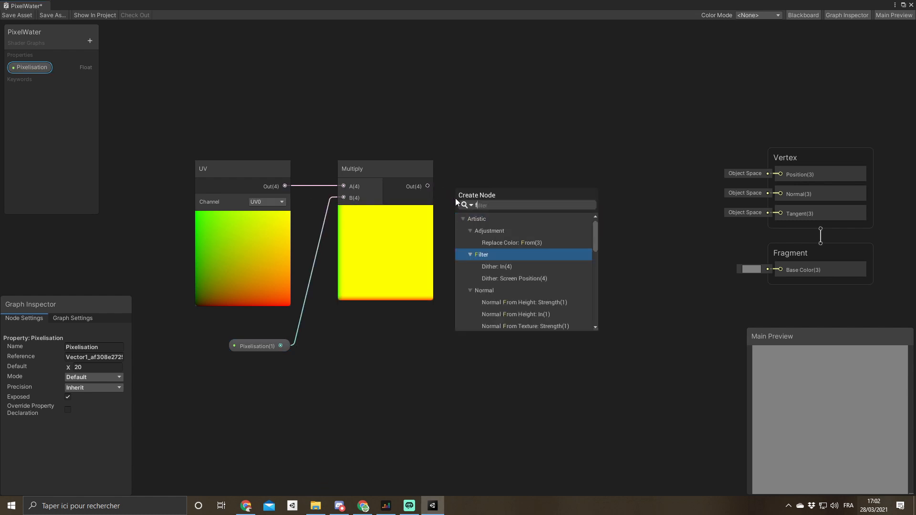
key("Return")
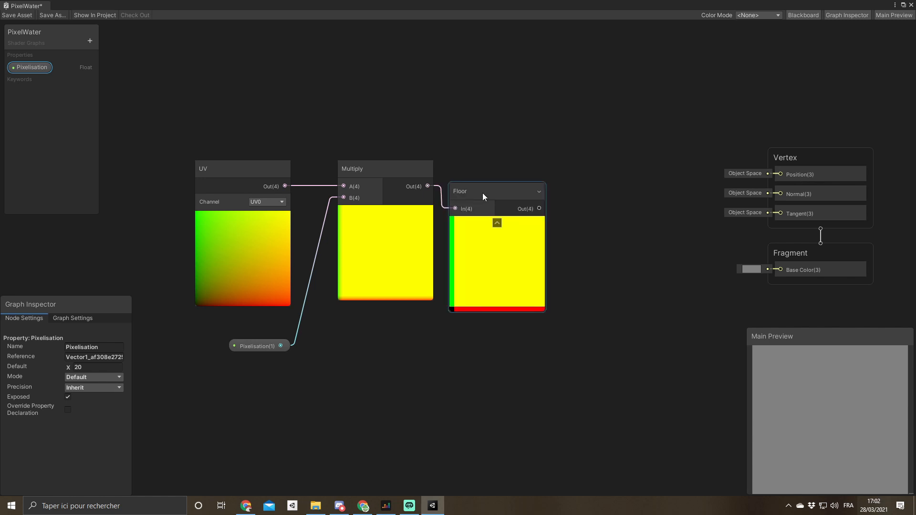
left_click_drag(482, 193, 483, 170)
Add a Divide node with the Floor output in A and the Pixelisation property in B.
left_click_drag(543, 185, 571, 191)
type("divi")
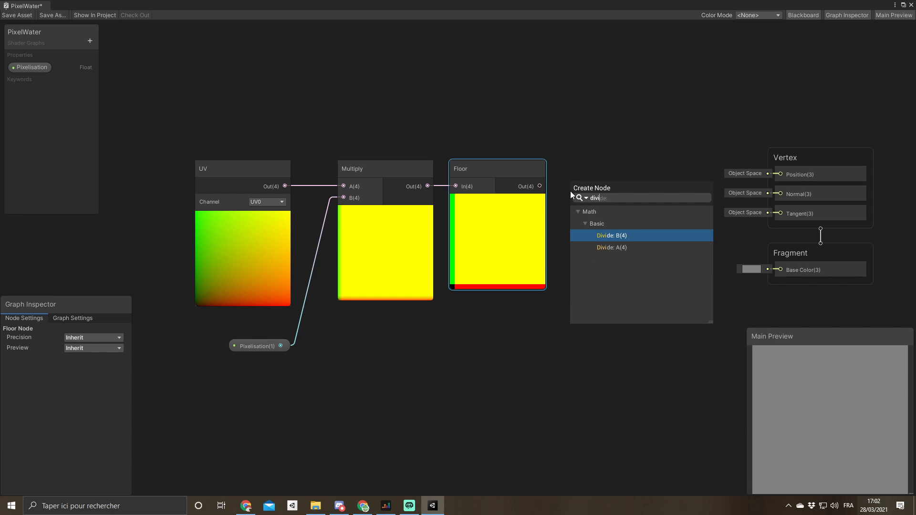
key("Down")
key("Return")
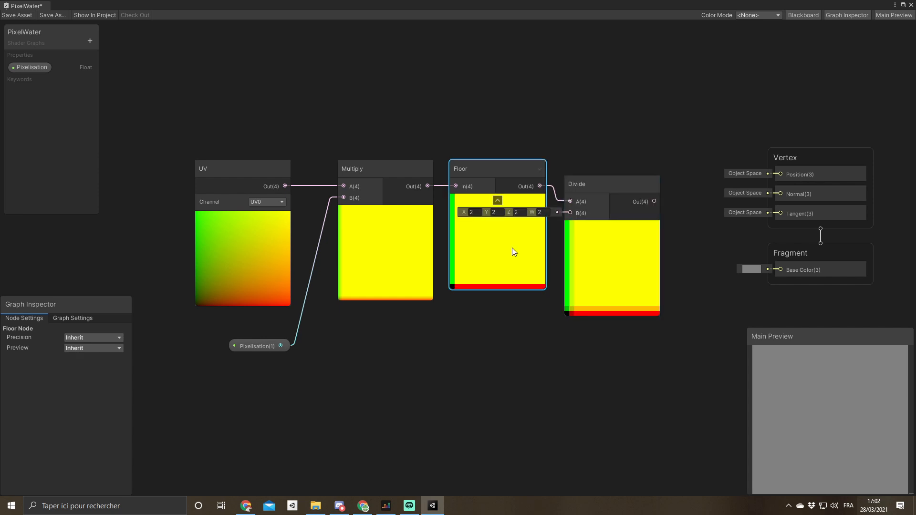
left_click_drag(280, 345, 580, 282)
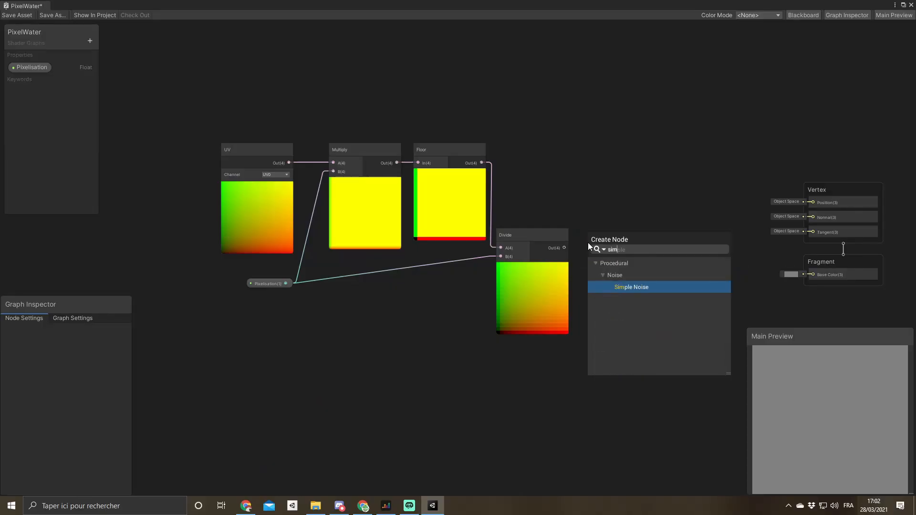
Add a Simple Noise node and connect the Divide output to its UV input.
type("ple")
key("Return")
left_click_drag(620, 258, 645, 199)
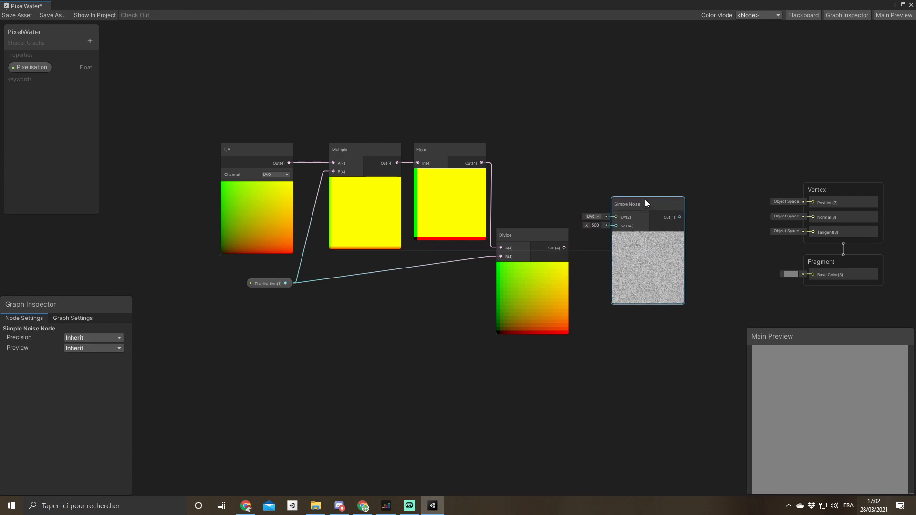
middle_click_drag(577, 194, 448, 202)
scroll(477, 222, "up", 4)
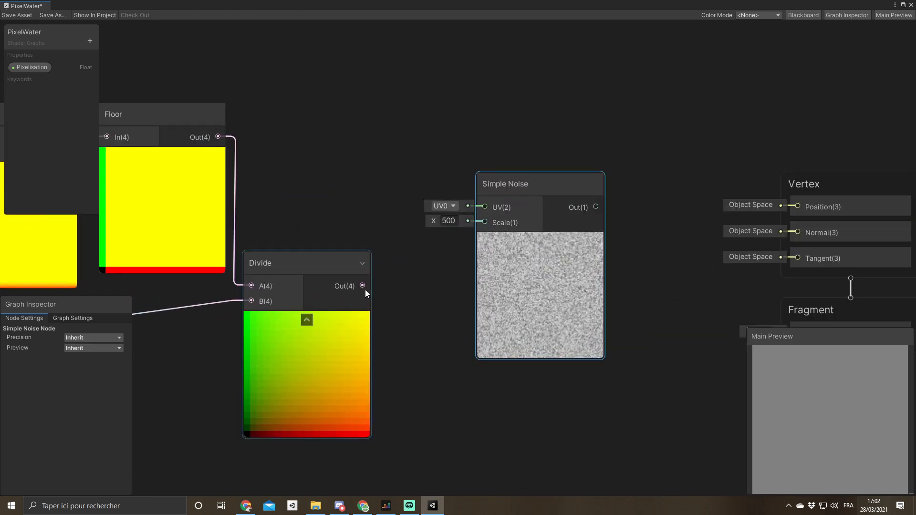
left_click_drag(363, 285, 484, 208)
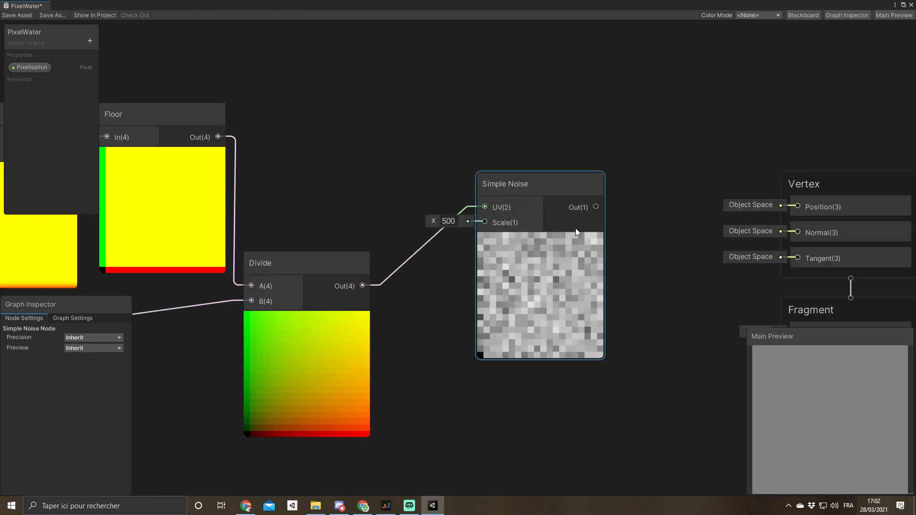
Connect the Simple Noise output to the Fragment block's Base Color.
scroll(656, 232, "down", 2)
middle_click_drag(656, 232, 489, 221)
left_click_drag(449, 180, 599, 276)
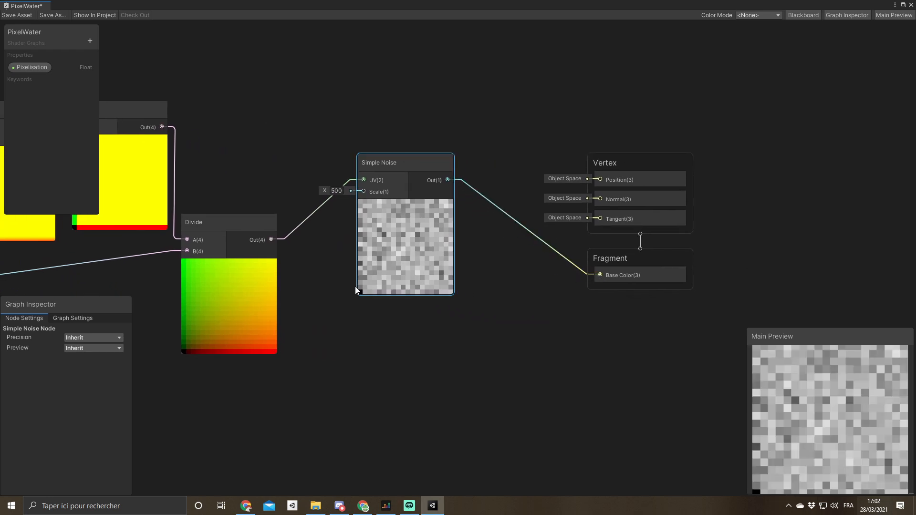
Add a Time node in the empty area below the link between Divide and Simple Noise.
scroll(355, 287, "down", 2)
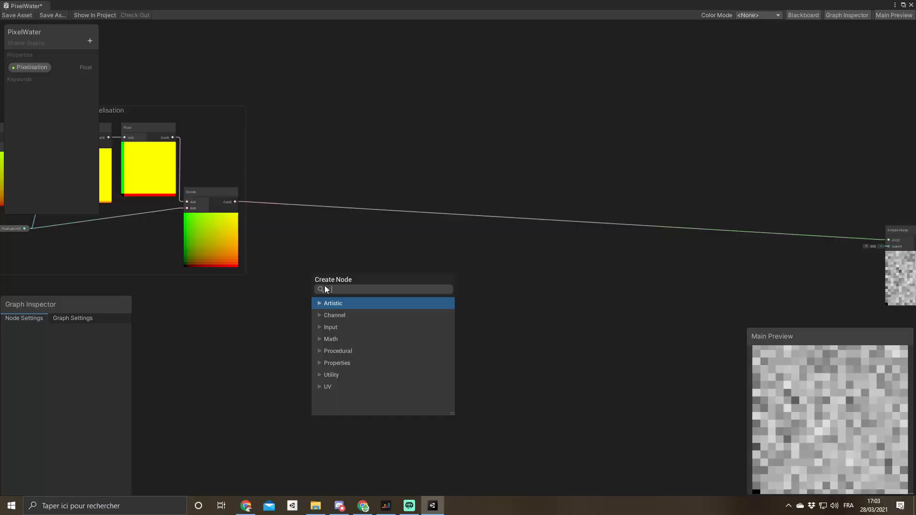
type("ti")
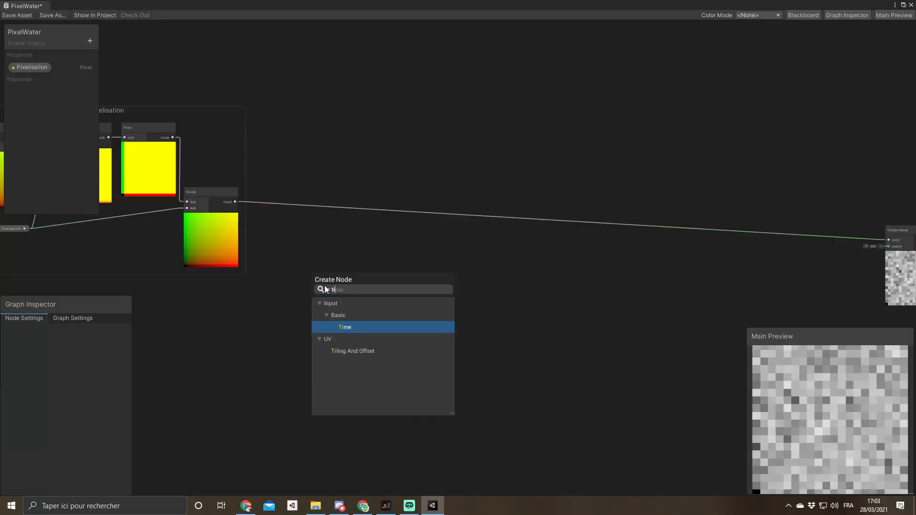
type("me")
key("Return")
scroll(355, 303, "up", 2)
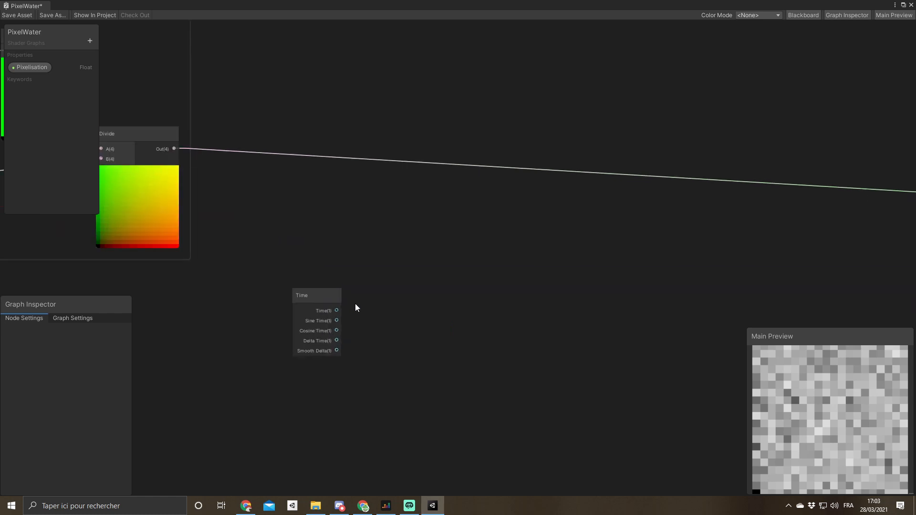
scroll(355, 304, "up", 1)
Add a Multiply node beside the Time node, with the Time output feeding its A input.
left_click_drag(321, 299, 382, 273)
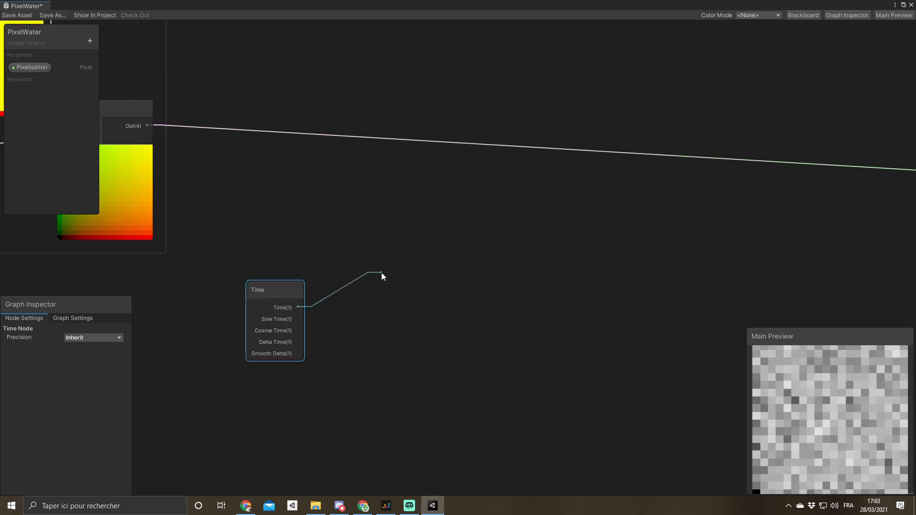
type("mult")
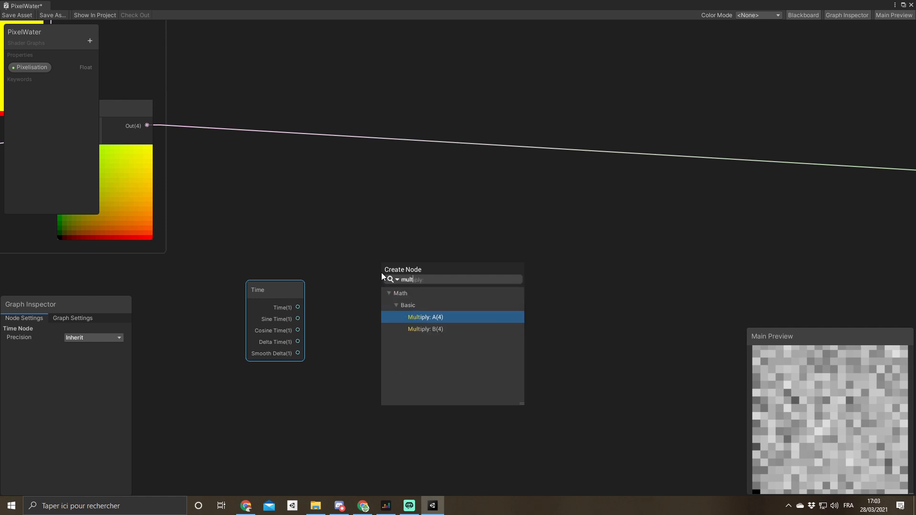
key("Return")
left_click_drag(376, 274, 362, 298)
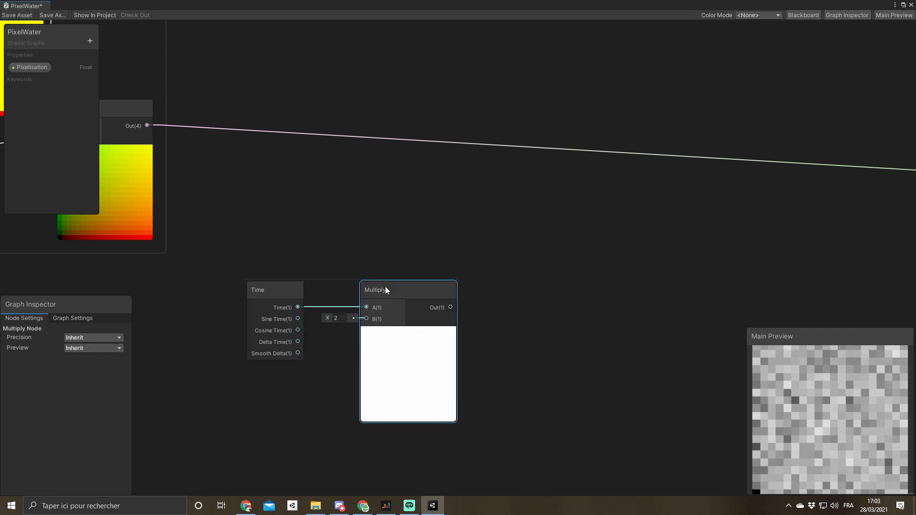
Create a Vector 2 property named Scrolling in the PixelWater graph.
left_click(90, 41)
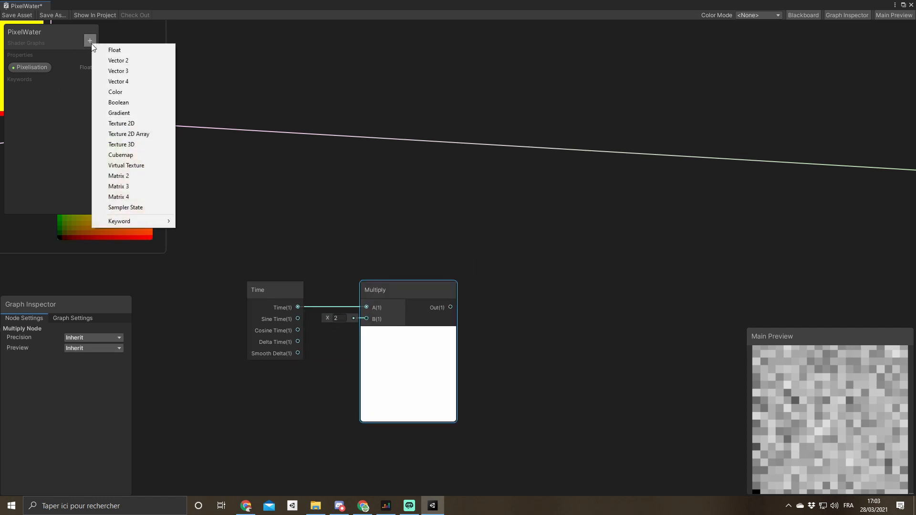
left_click(114, 57)
type("Scrolling")
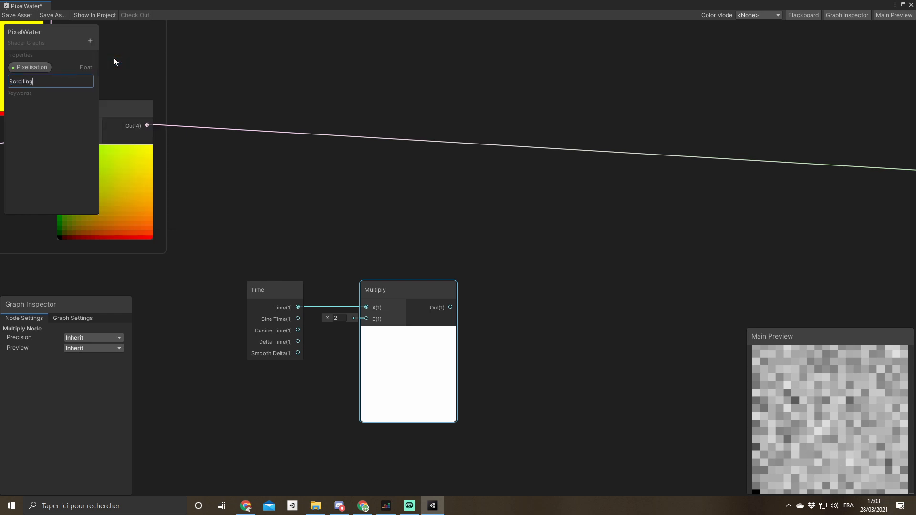
key("Return")
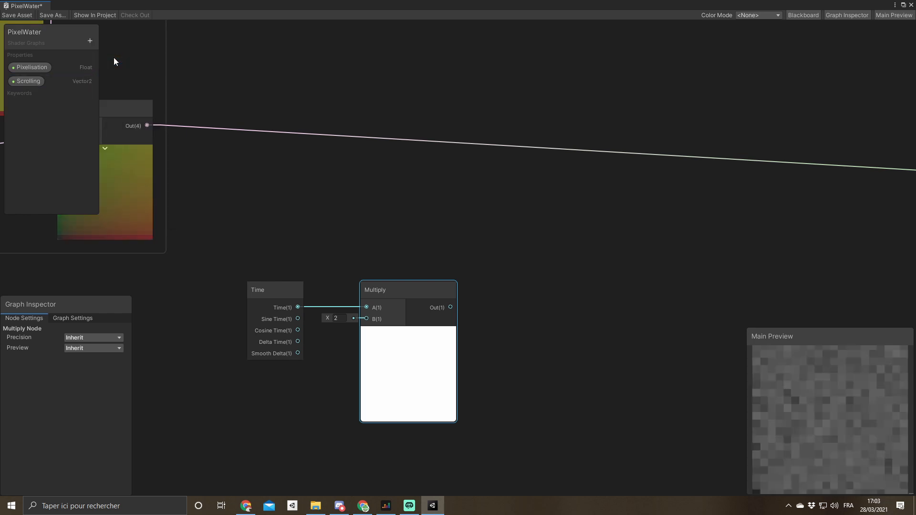
Place the Scrolling property below the Time node and connect it to the Multiply node's B input.
left_click_drag(28, 81, 67, 145)
left_click_drag(251, 369, 366, 319)
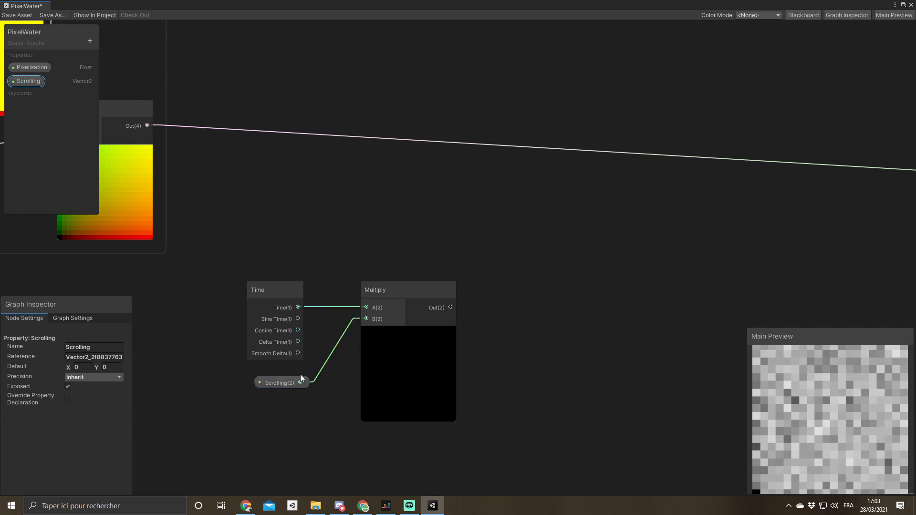
left_click_drag(290, 381, 283, 380)
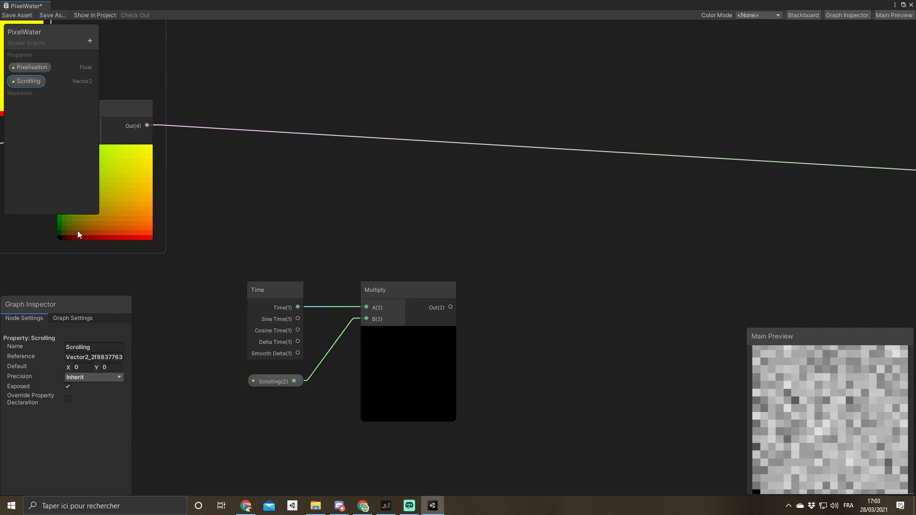
Set the Scrolling property's default to X 0.01 and Y 0.01.
left_click(85, 370)
type("0.01")
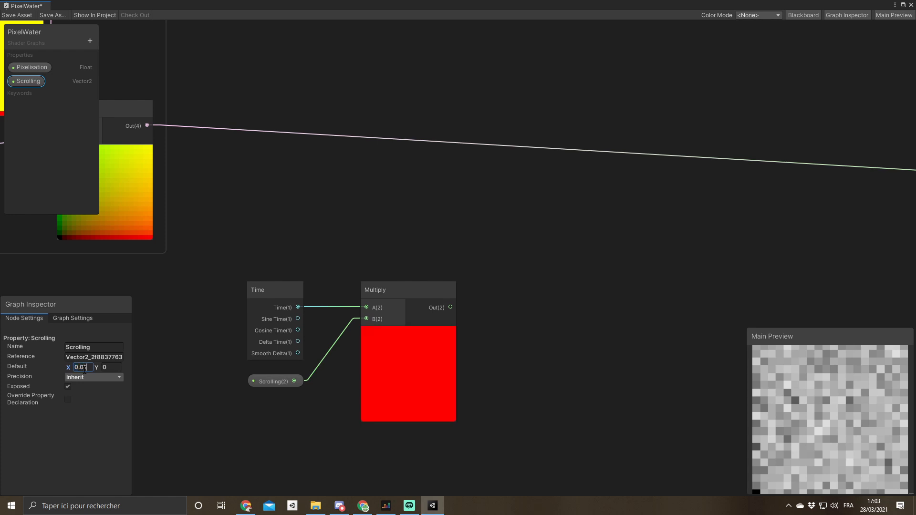
key("Tab")
type("0.01")
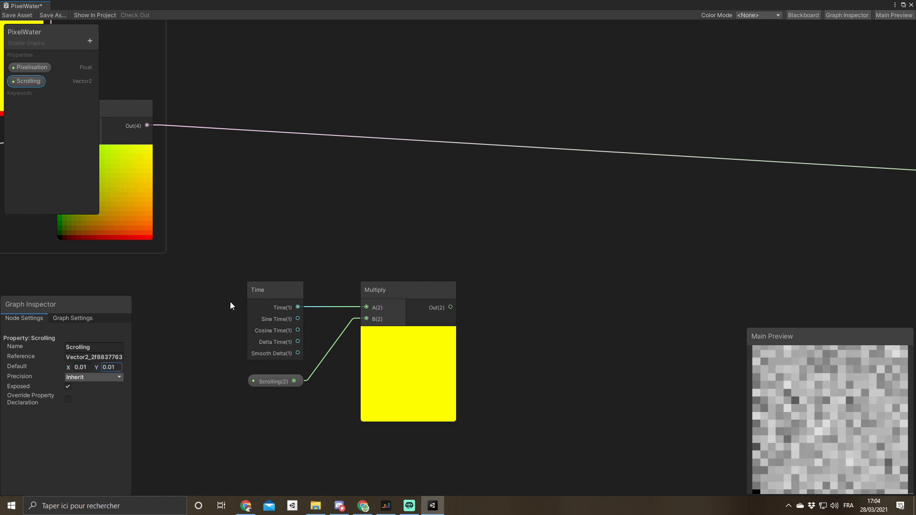
left_click(351, 237)
Add a Radial Shear node with the Multiply output feeding its Offset input.
middle_click_drag(440, 260, 346, 223)
left_click_drag(356, 271, 395, 169)
type("radial")
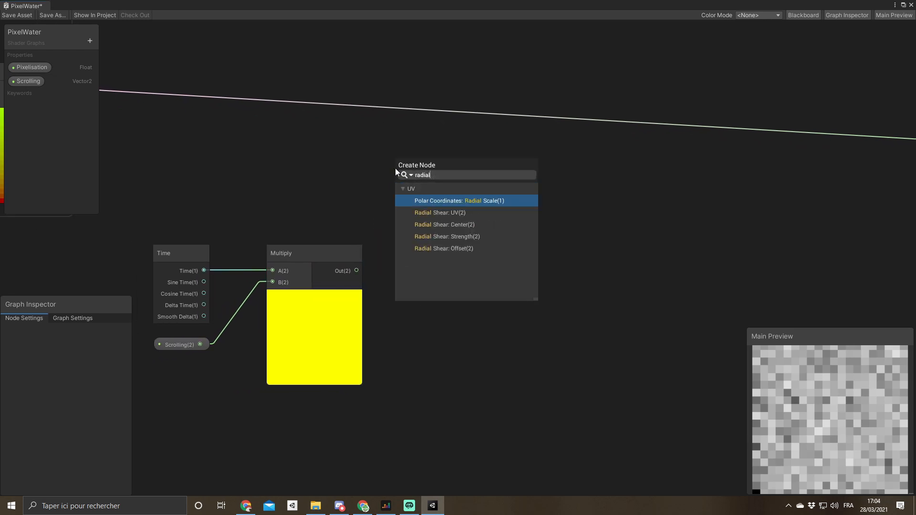
key("Down")
key("Down")
key("Down")
key("Down")
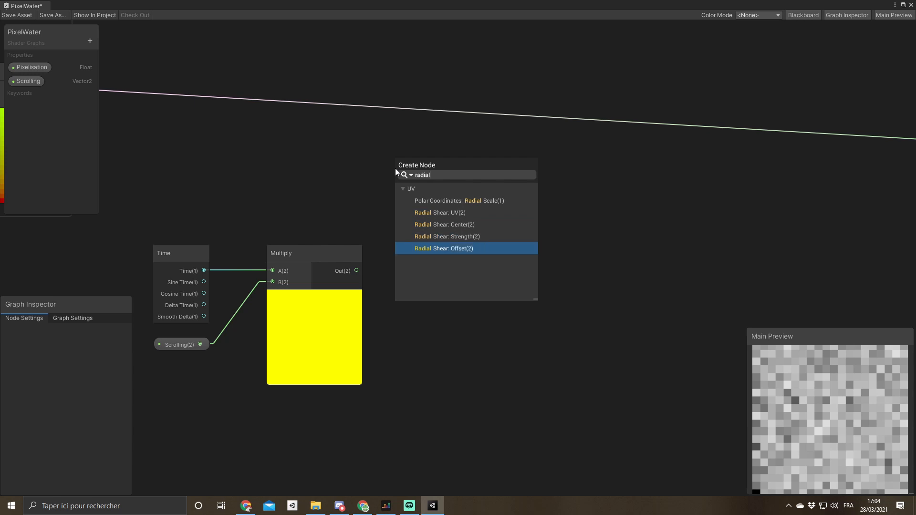
key("Return")
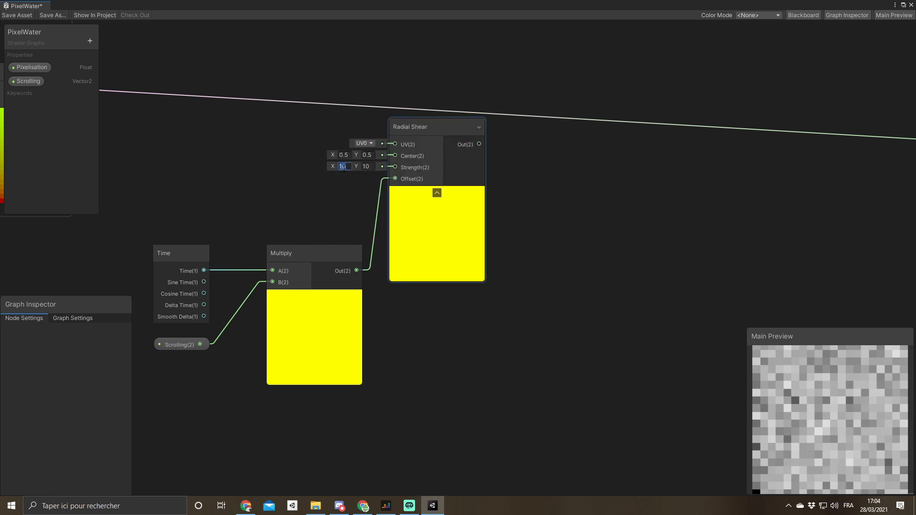
Set the Radial Shear node's Strength to X 1 and Y 1.
key("Tab")
type("1")
left_click(303, 173)
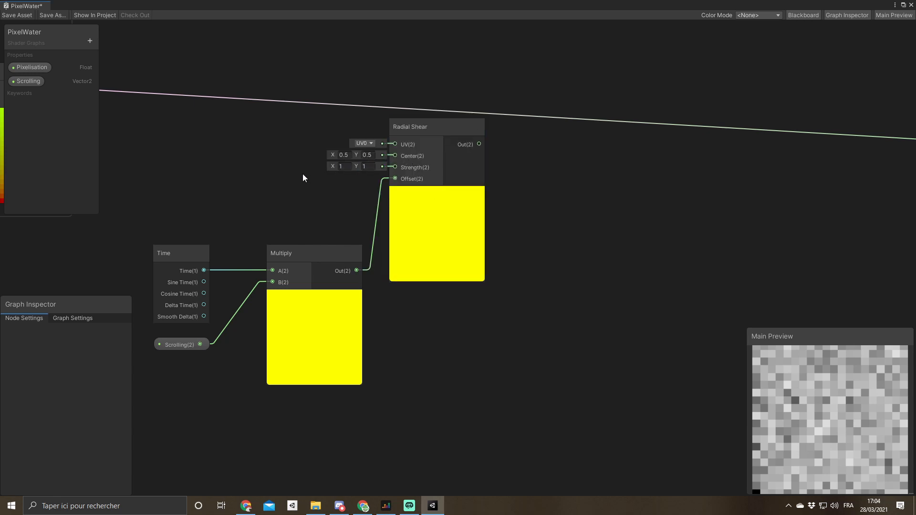
Connect the Divide output to Radial Shear's UV input, and the Radial Shear output to Simple Noise's UV input.
middle_click_drag(271, 146, 361, 204)
scroll(361, 204, "down", 1)
left_click_drag(175, 154, 471, 203)
middle_click_drag(648, 229, 377, 227)
scroll(445, 226, "down", 1)
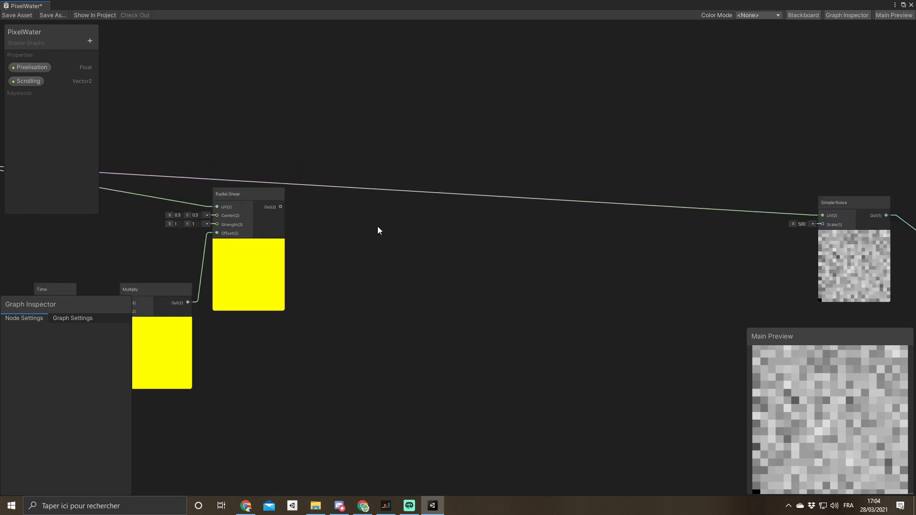
left_click_drag(280, 207, 817, 214)
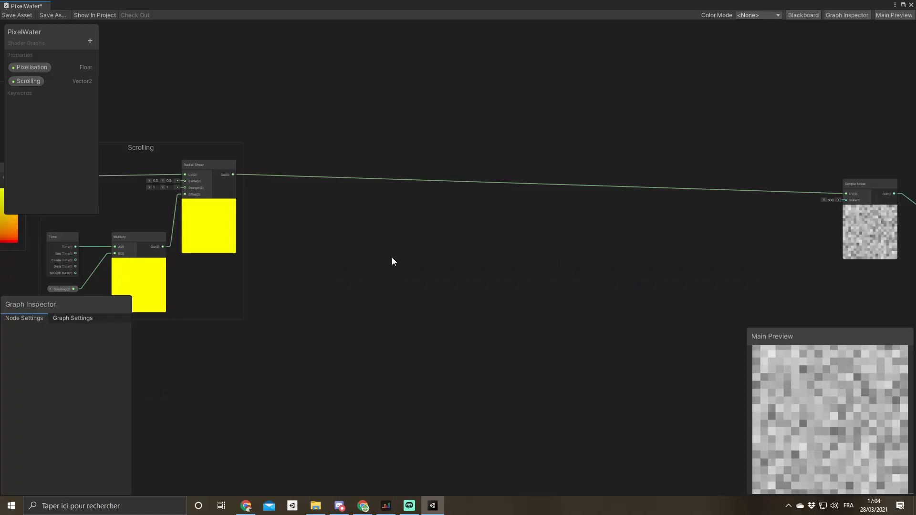
Add a Voronoi node between Radial Shear and Simple Noise and duplicate it to form a column of three.
key("space")
type("voronoi")
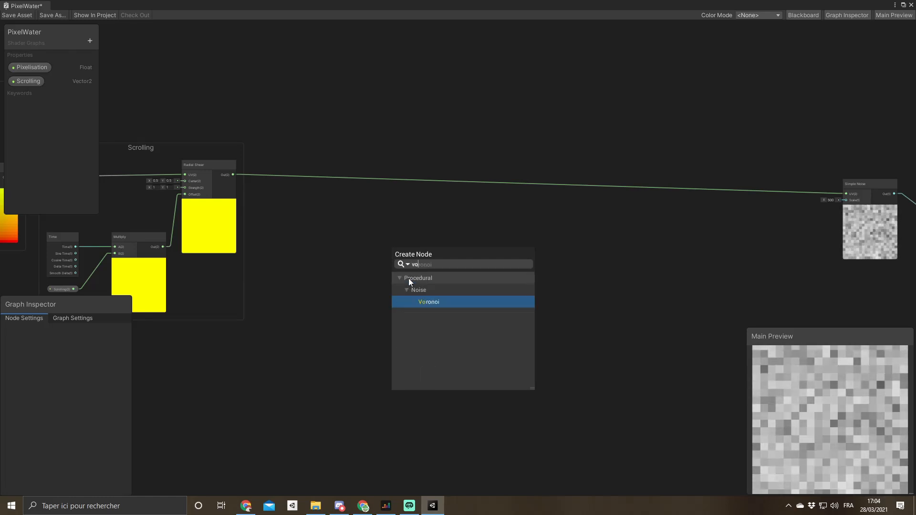
key("Return")
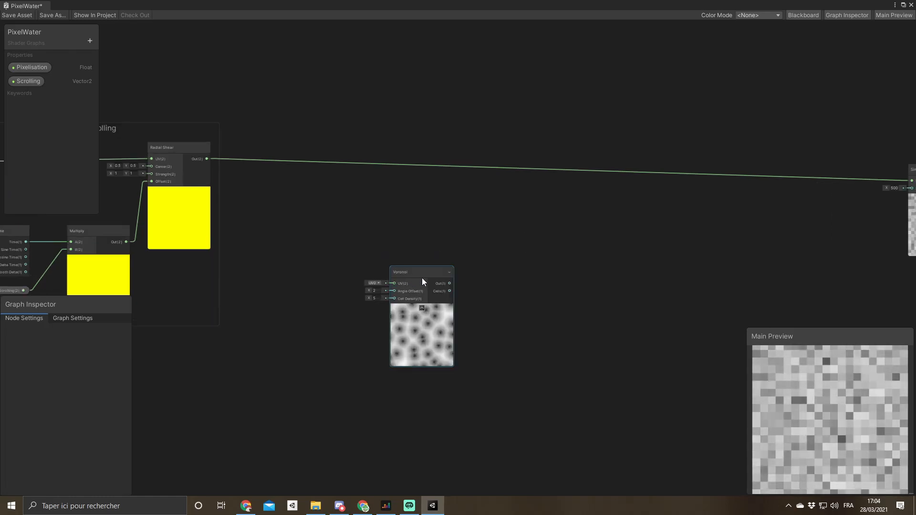
left_click_drag(422, 278, 415, 211)
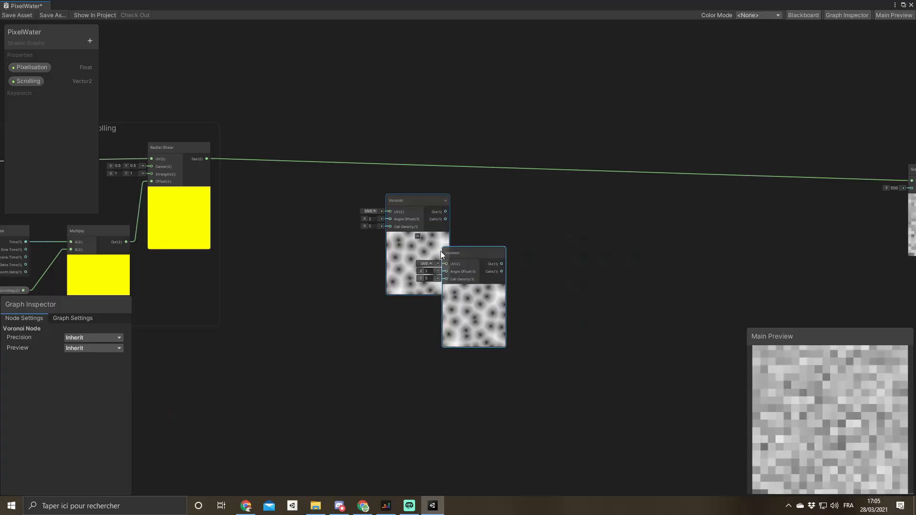
left_click_drag(440, 251, 411, 409)
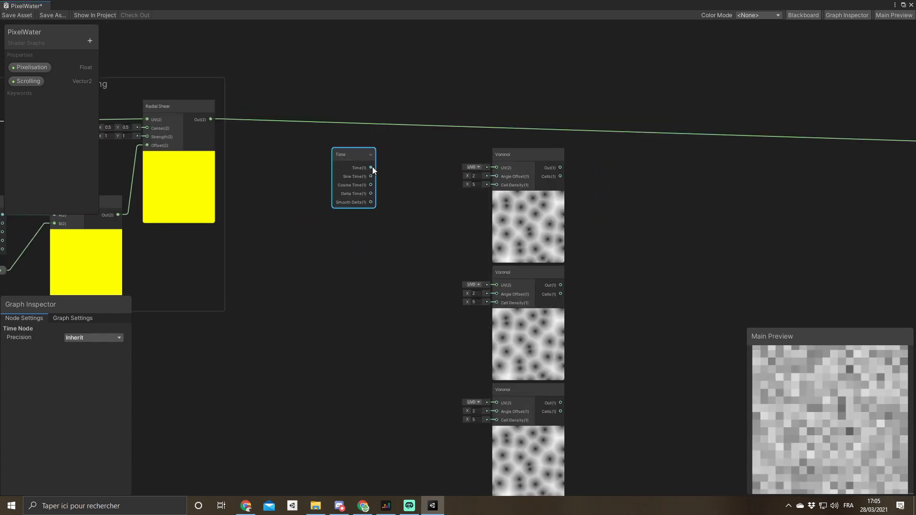
Feed each Voronoi's Angle Offset from its own Add node combining Sine Time with 2, 5 and 10 respectively.
key("space")
key("Escape")
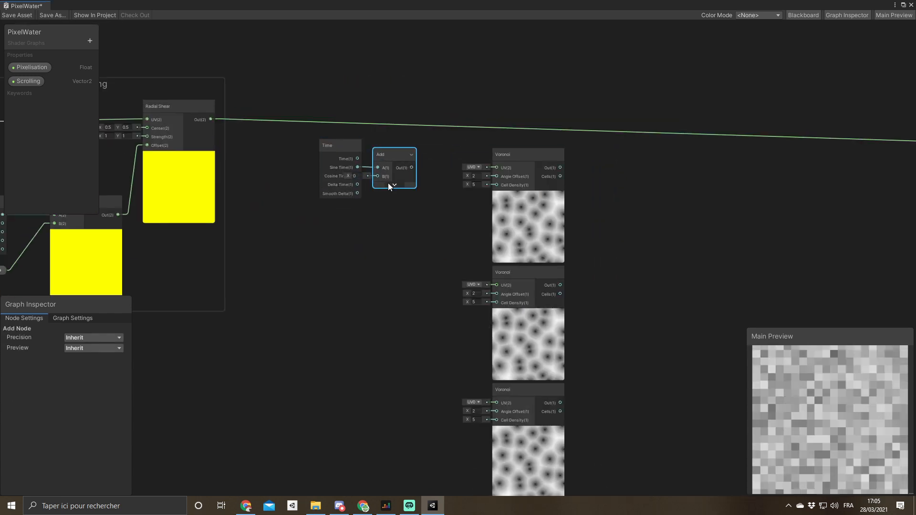
left_click_drag(411, 168, 496, 176)
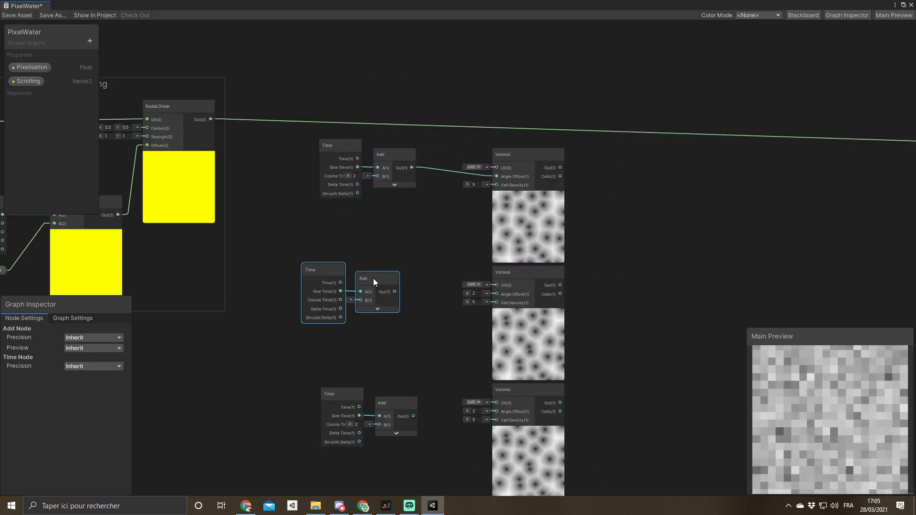
left_click_drag(434, 297, 497, 294)
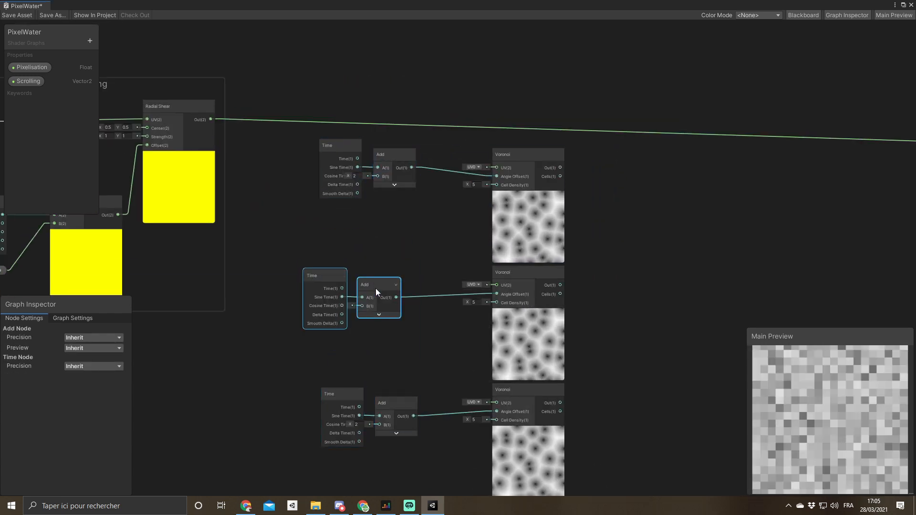
left_click_drag(414, 416, 497, 411)
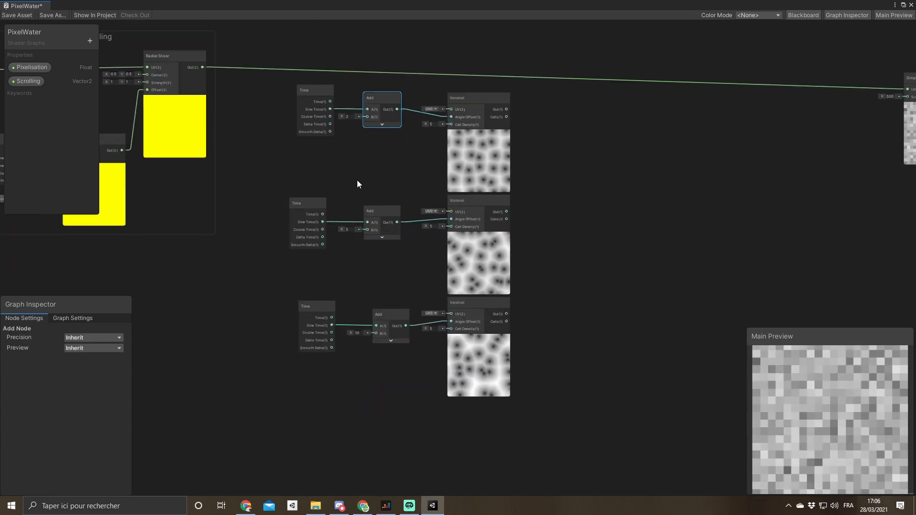
key("space")
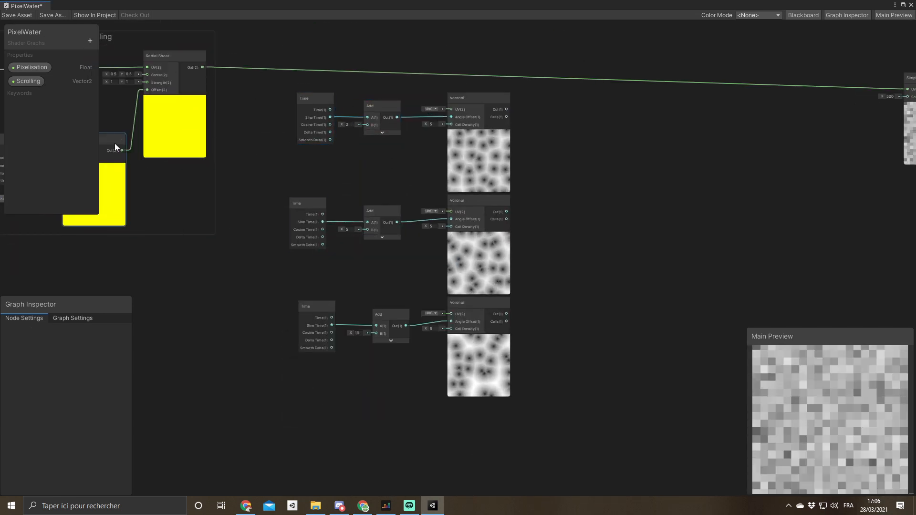
Create a Float property named Density with a default value of 5.
left_click(90, 40)
left_click(113, 46)
type("Density")
key("Return")
left_click(26, 95)
left_click(78, 367)
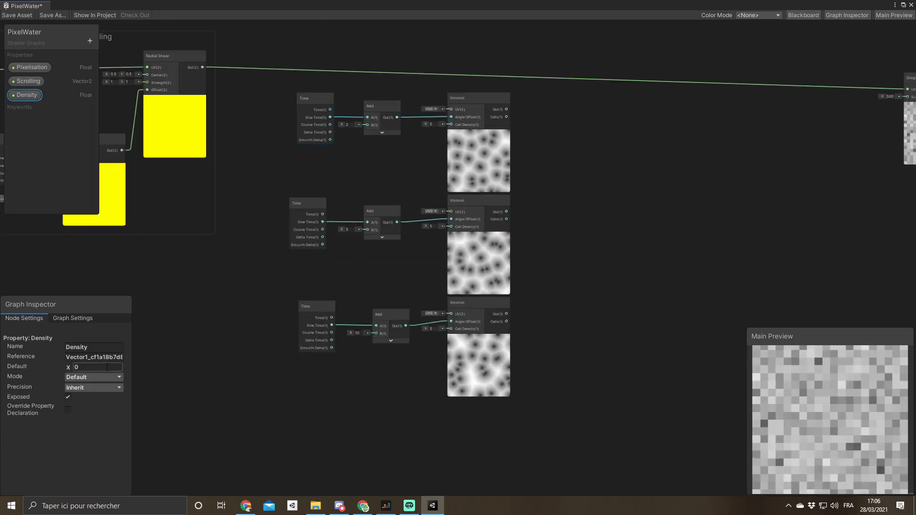
type("5")
Place a Density node beside each of the three Voronoi nodes and connect it to that node's Cell Density input.
left_click_drag(27, 95, 451, 124)
key("ctrl+d")
left_click_drag(388, 154, 451, 227)
key("ctrl+d")
left_click_drag(384, 259, 451, 329)
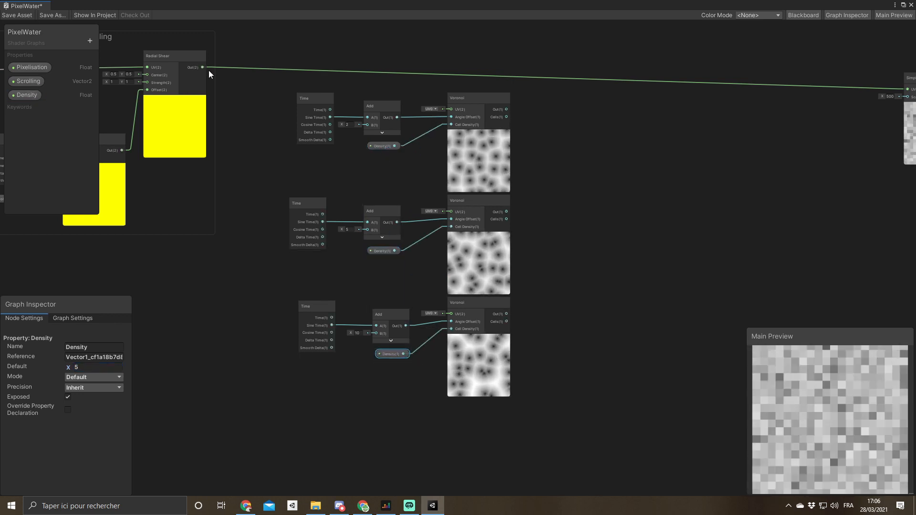
Connect the Radial Shear output to the UV inputs of all three Voronoi nodes.
left_click_drag(202, 67, 451, 109)
left_click_drag(454, 214, 453, 214)
left_click_drag(203, 68, 452, 316)
Add a Multiply node that combines the outputs of the first and second Voronoi nodes.
middle_click_drag(587, 237, 431, 249)
left_click_drag(350, 124, 386, 153)
type("mul")
key("Return")
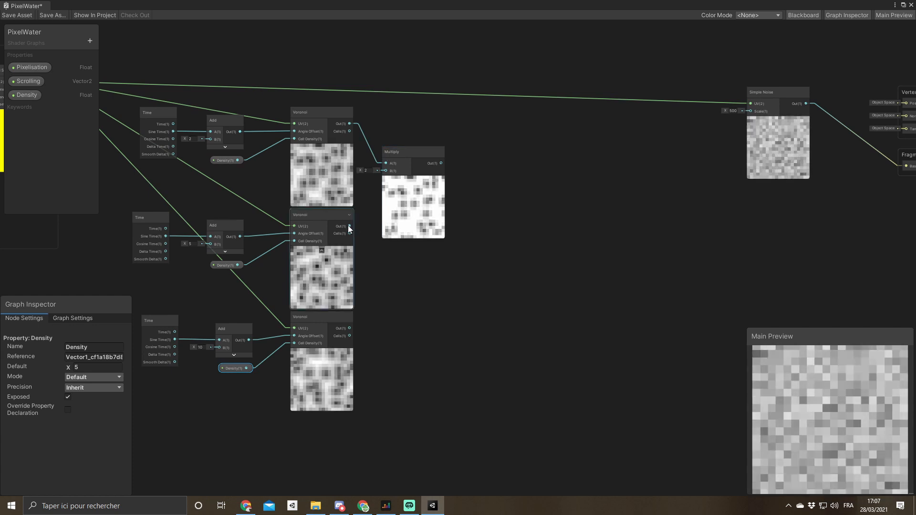
left_click_drag(349, 226, 472, 205)
Add a second Multiply node combining the first product with the third Voronoi output, and group the Voronoi network's nodes.
type("multi")
key("Return")
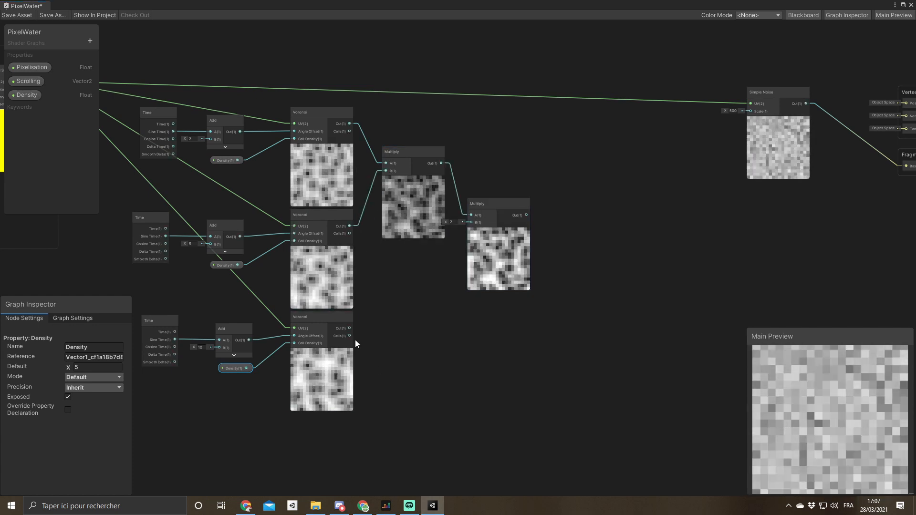
left_click_drag(350, 328, 472, 222)
middle_click_drag(392, 266, 454, 254)
left_click_drag(192, 423, 625, 74)
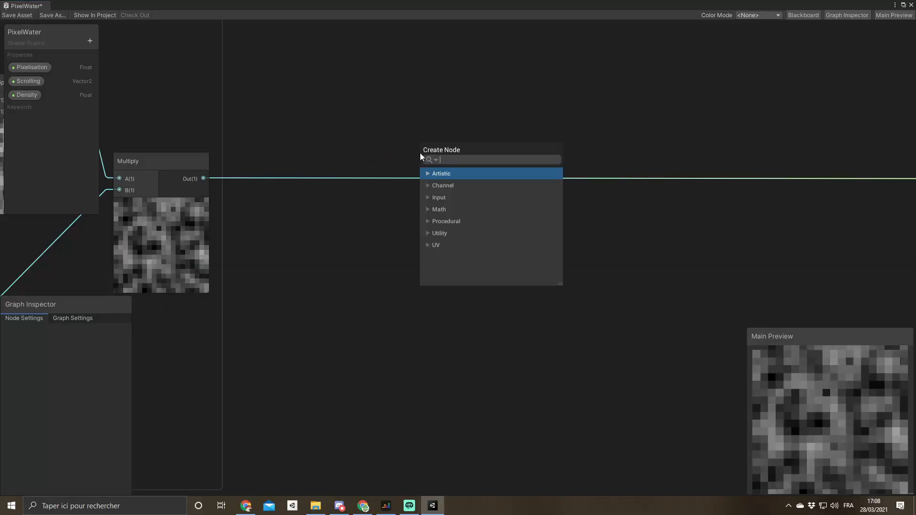
Add a Power node with the final Voronoi Multiply output feeding its A input.
type("powe")
key("Return")
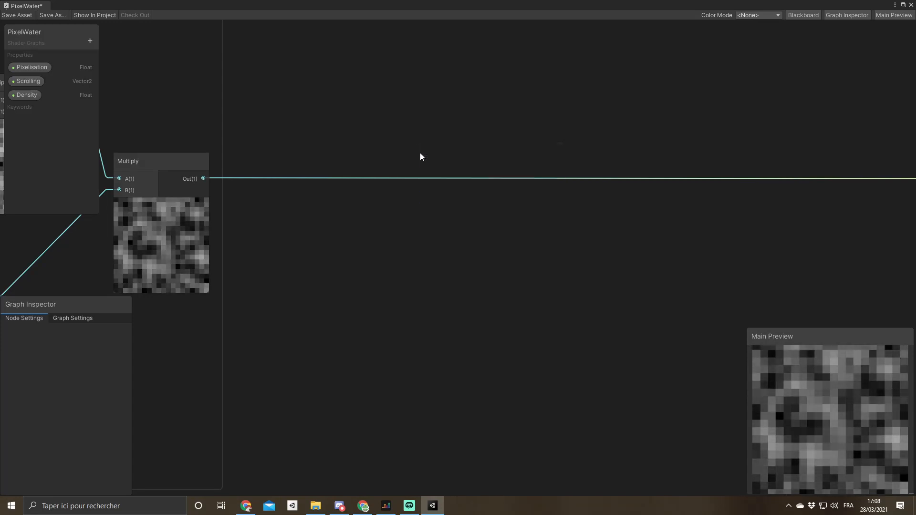
Create a Float property named Exposure with default 0.5 and connect it to the Power node's B input.
left_click(89, 41)
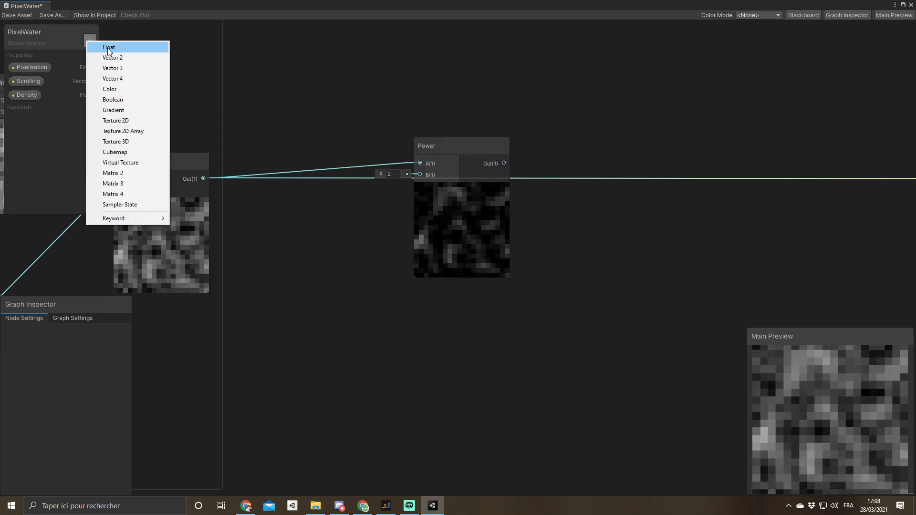
left_click(108, 47)
type("Exposure")
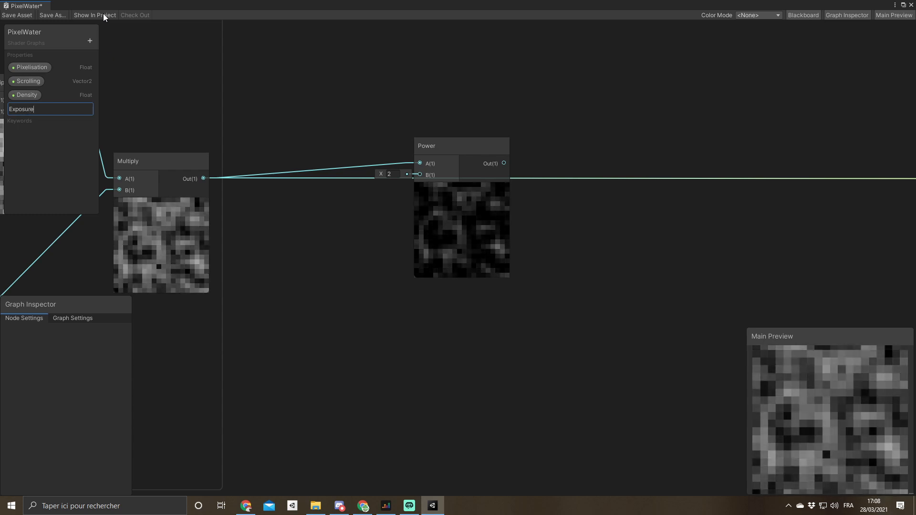
key("Return")
left_click_drag(34, 108, 419, 175)
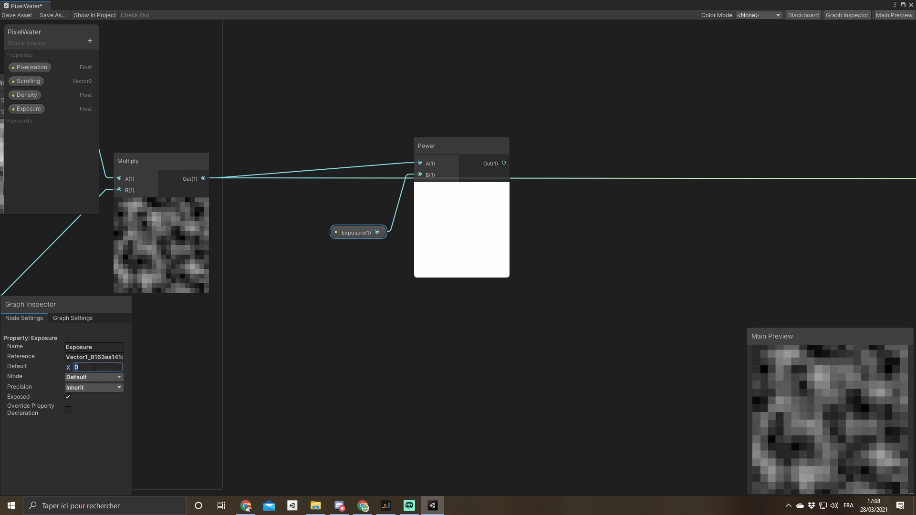
type("0.5")
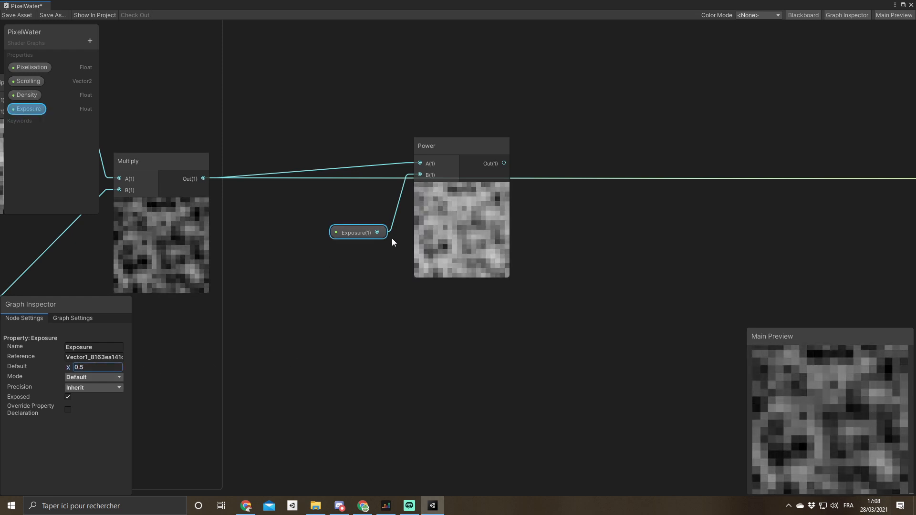
Add a Multiply node beside the Power node, with the Power output feeding its A input.
middle_click_drag(393, 242, 267, 277)
key("space")
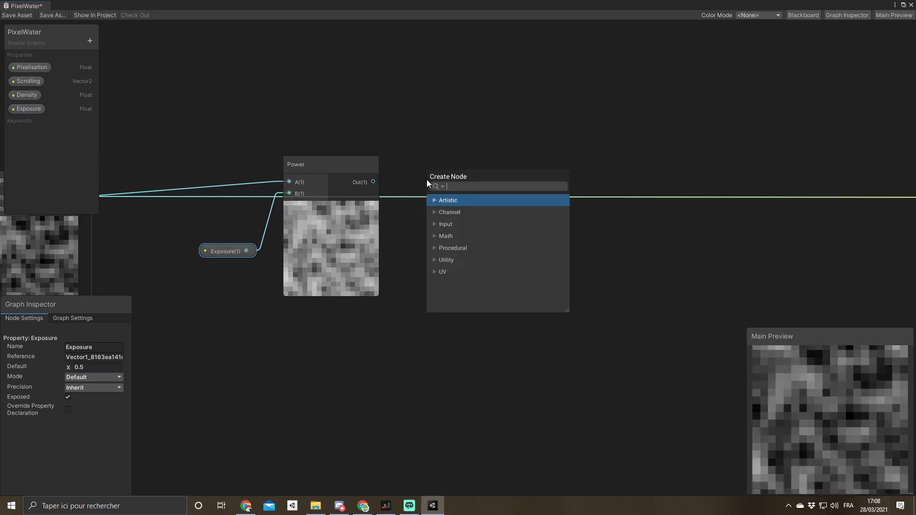
type("mult")
key("Return")
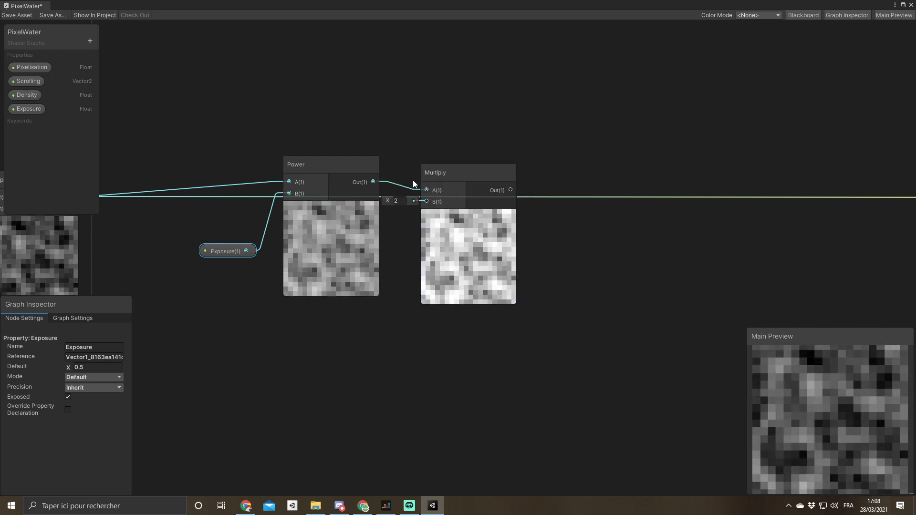
left_click_drag(468, 170, 493, 155)
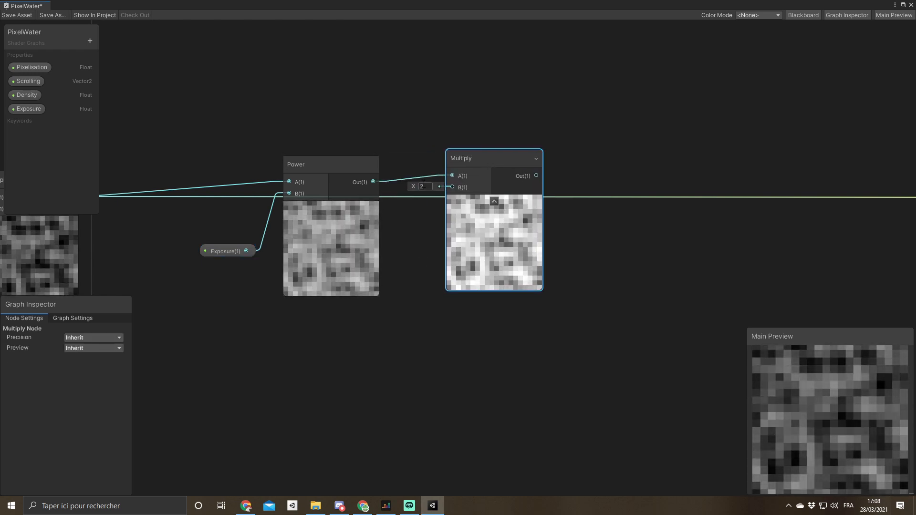
Set the B input of the Multiply node beside the Power node to 4.
left_click(425, 186)
key("BackSpace")
type("4")
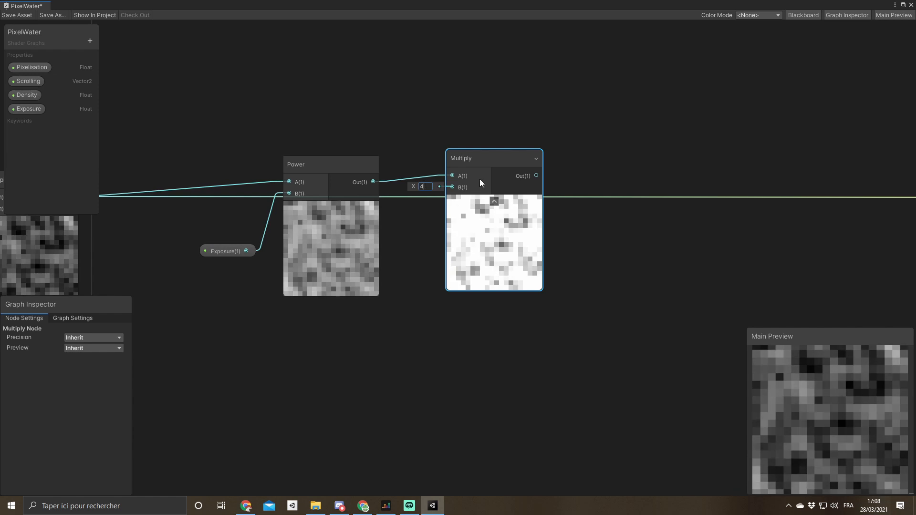
left_click(603, 174)
Add a Floor node beside the Multiply node, with the Multiply output feeding its input.
middle_click_drag(603, 174, 367, 189)
key("space")
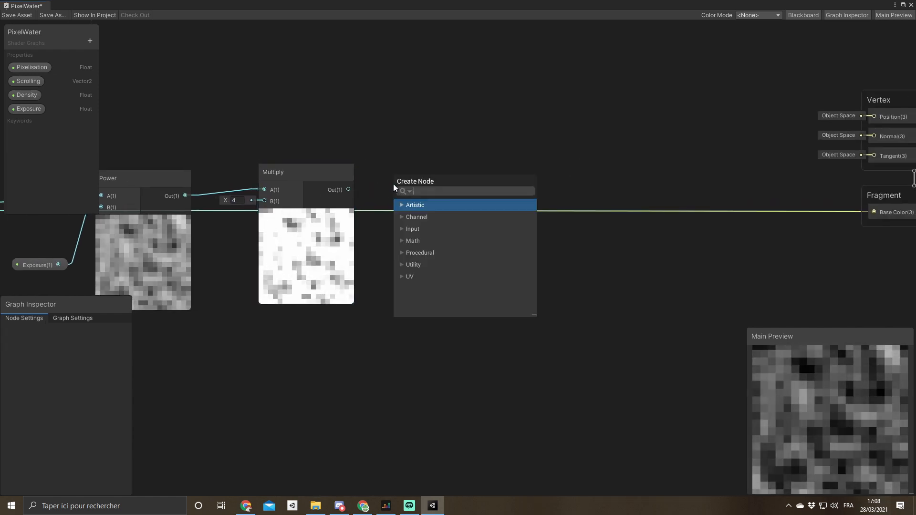
type("floo")
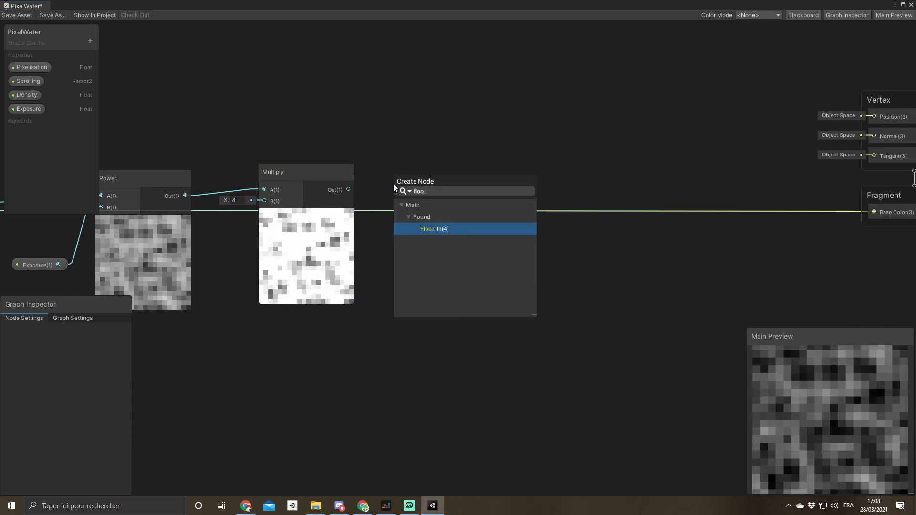
key("Return")
left_click_drag(446, 173, 447, 167)
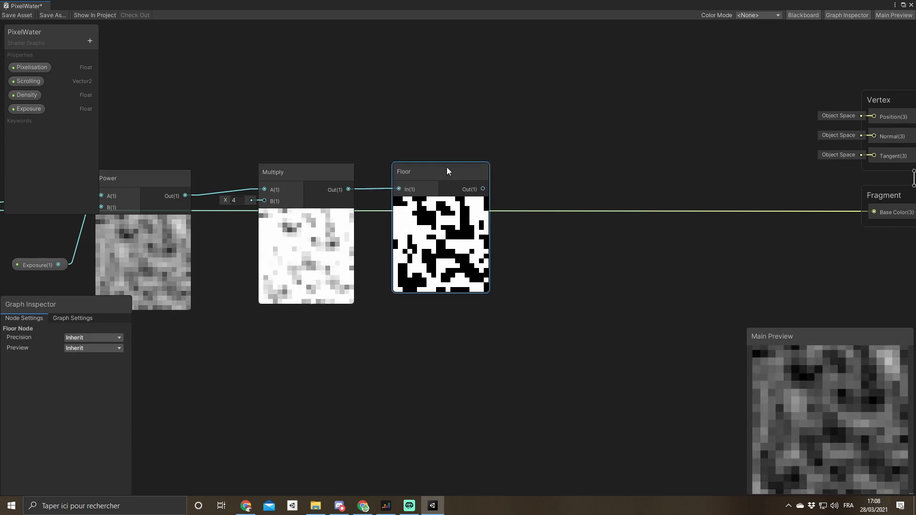
Delete the old connection into the Fragment's Base Color and move the Power, Exposure, Multiply and Floor nodes closer to the Voronoi group.
scroll(246, 211, "down", 3)
left_click(232, 211)
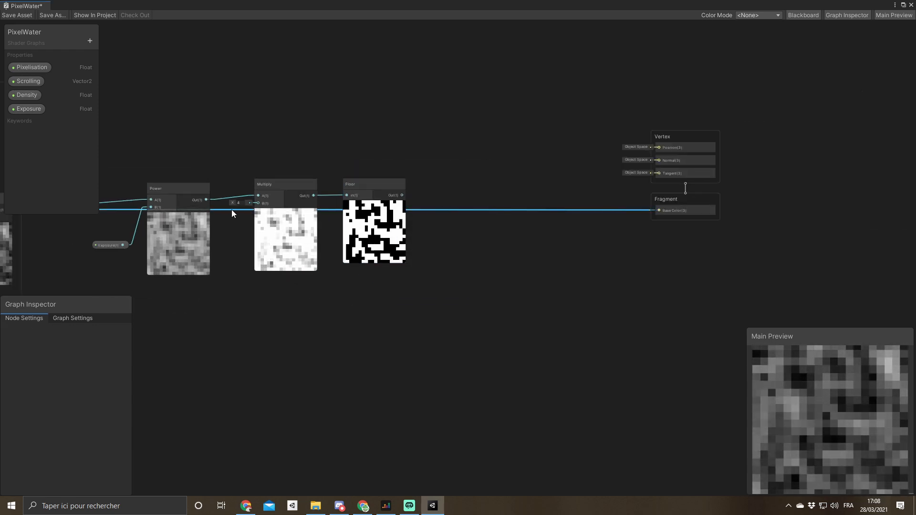
key("Delete")
middle_click_drag(118, 301, 259, 293)
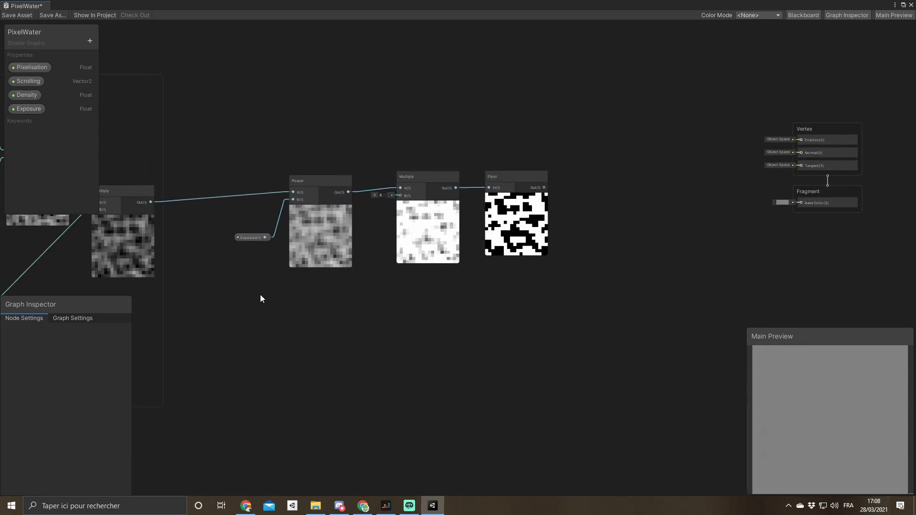
left_click_drag(503, 162, 465, 184)
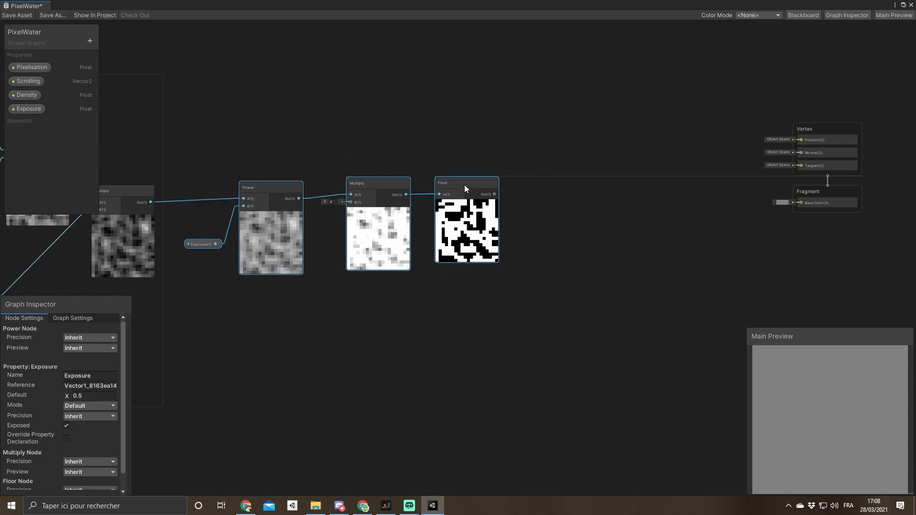
Add a Remap node fed by the Floor output and place it below and beyond the Floor node.
middle_click_drag(522, 236, 348, 256)
scroll(347, 256, "up", 3)
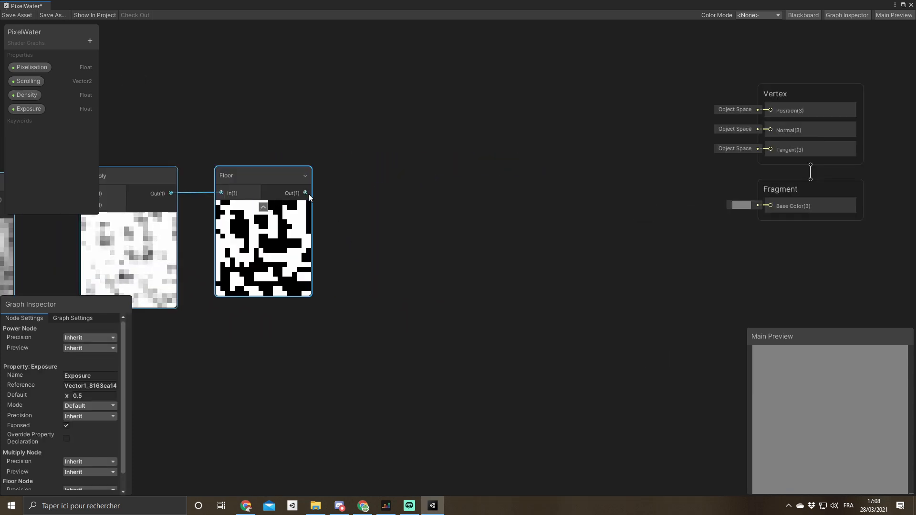
left_click_drag(307, 194, 369, 229)
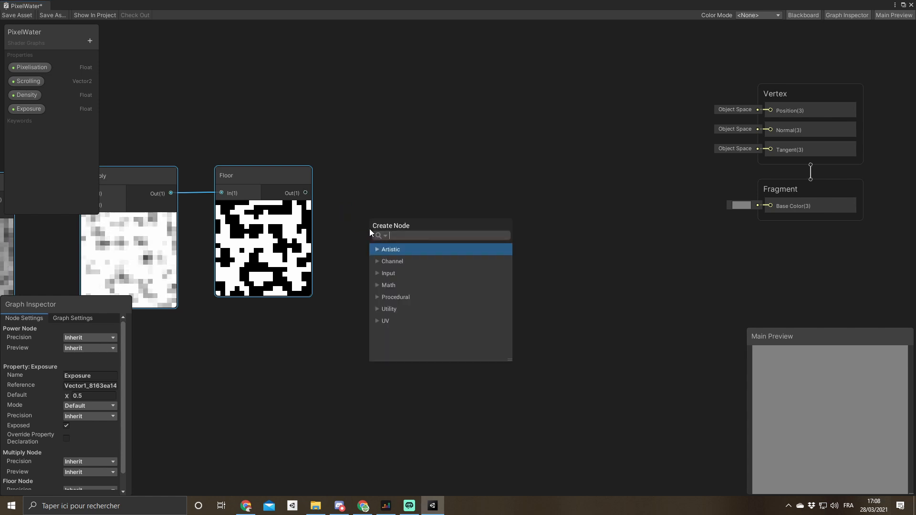
type("remap")
key("Return")
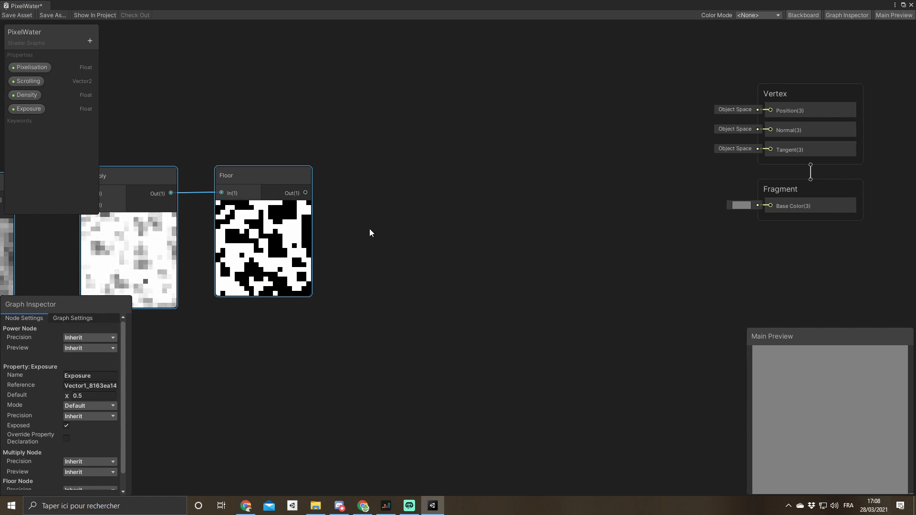
left_click_drag(380, 220, 362, 285)
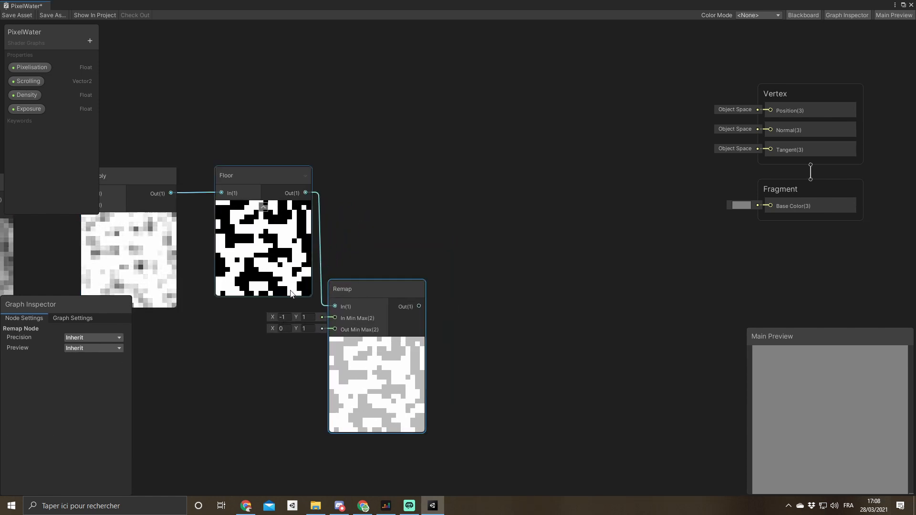
Set the Remap node's Out Min Max to about 0.09 and 0.43.
middle_click_drag(295, 286, 334, 215)
left_click(320, 246)
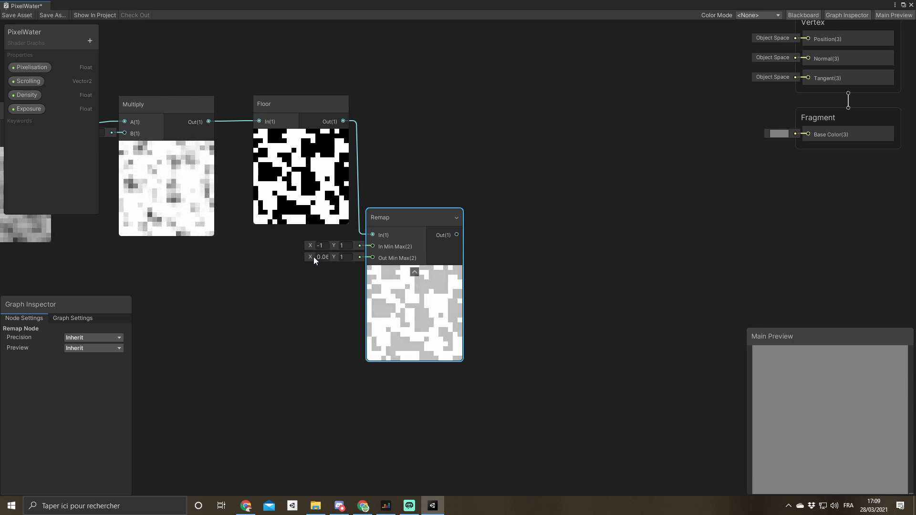
left_click_drag(313, 256, 334, 256)
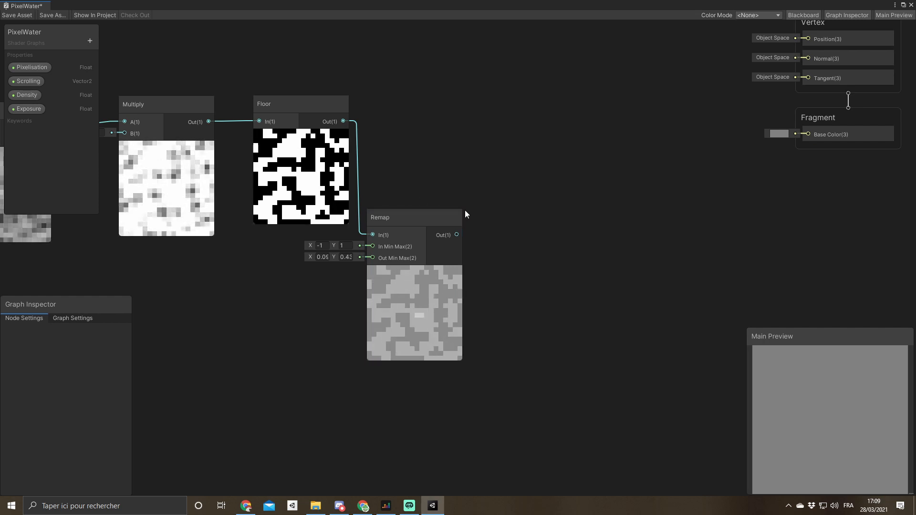
Add a Multiply node above the Remap node, with the Remap output feeding its B input.
left_click_drag(482, 132, 482, 131)
type("mul")
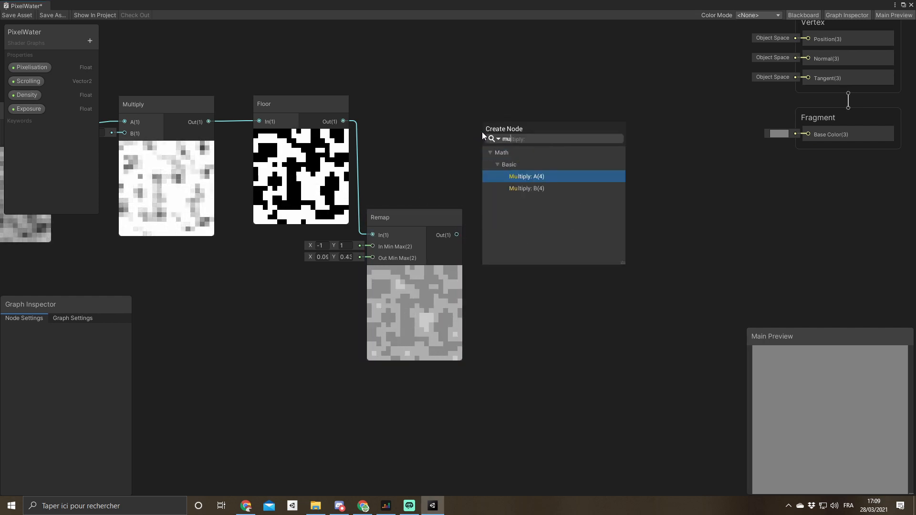
key("Down")
key("Return")
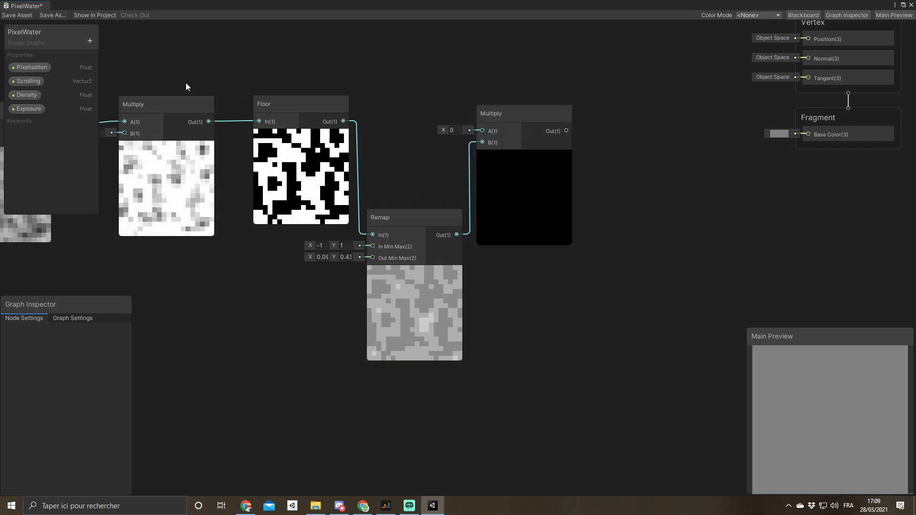
Create a Color property named BaseColor.
left_click(90, 41)
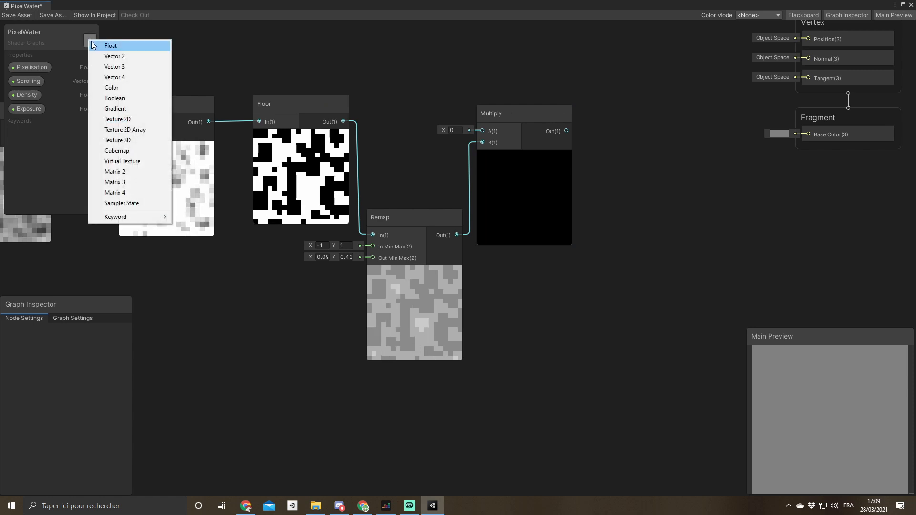
left_click(114, 88)
type("Ba")
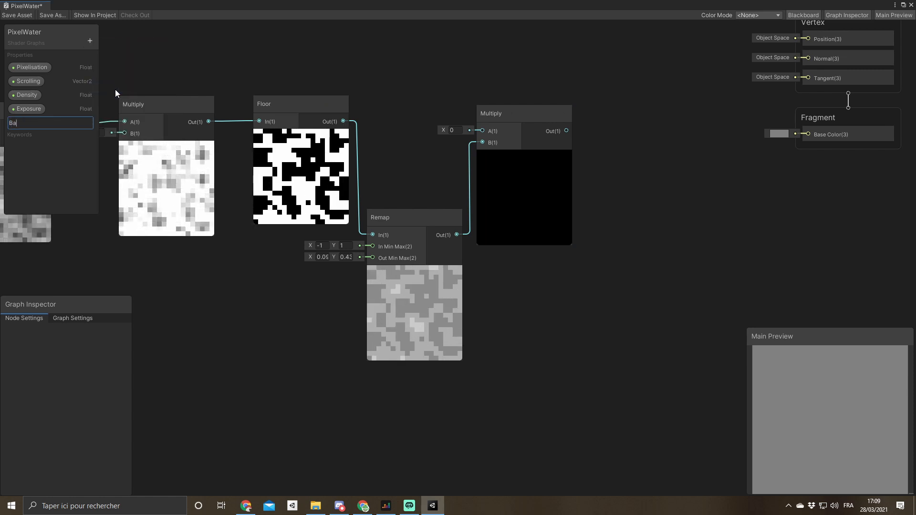
type("seColor")
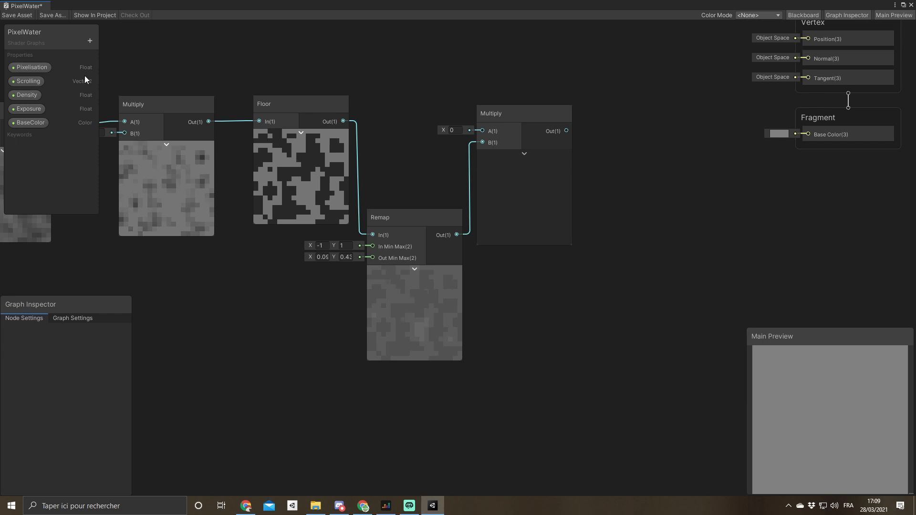
Set the BaseColor property's default to a bright blue.
left_click(29, 122)
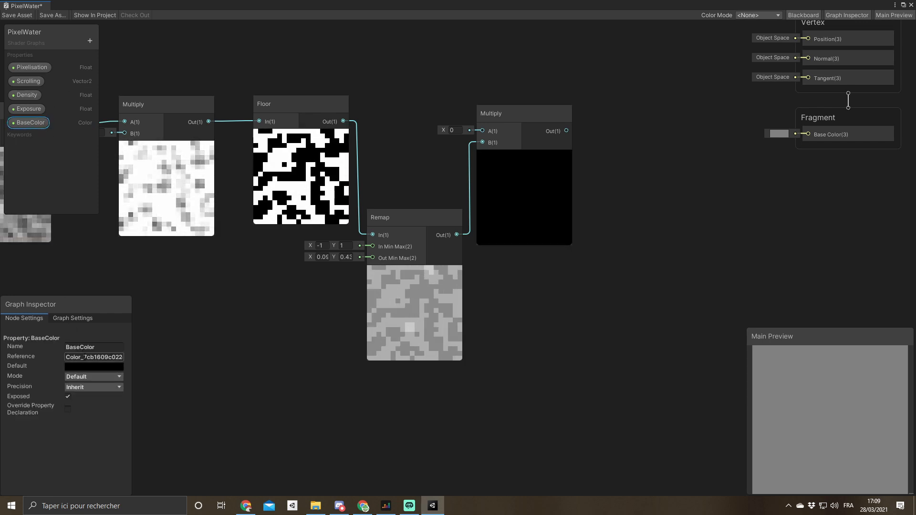
left_click(91, 370)
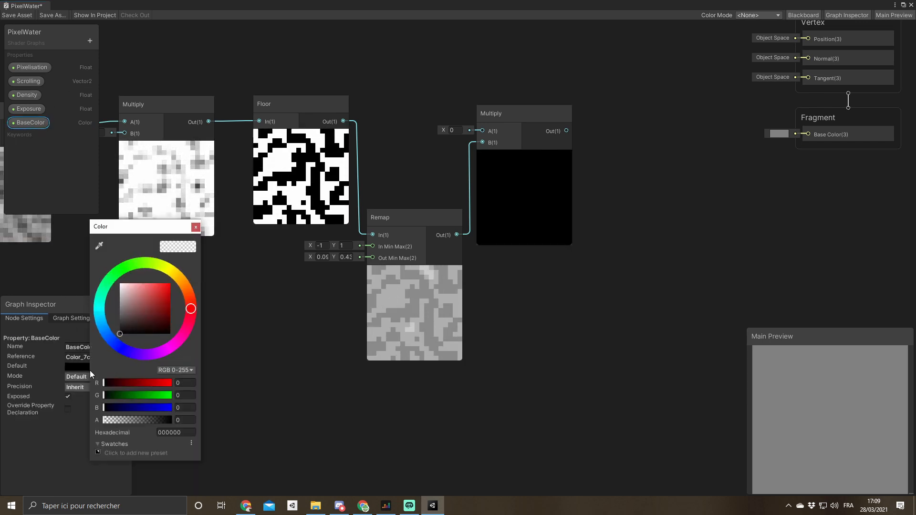
left_click(118, 346)
left_click_drag(150, 303, 195, 236)
left_click(196, 228)
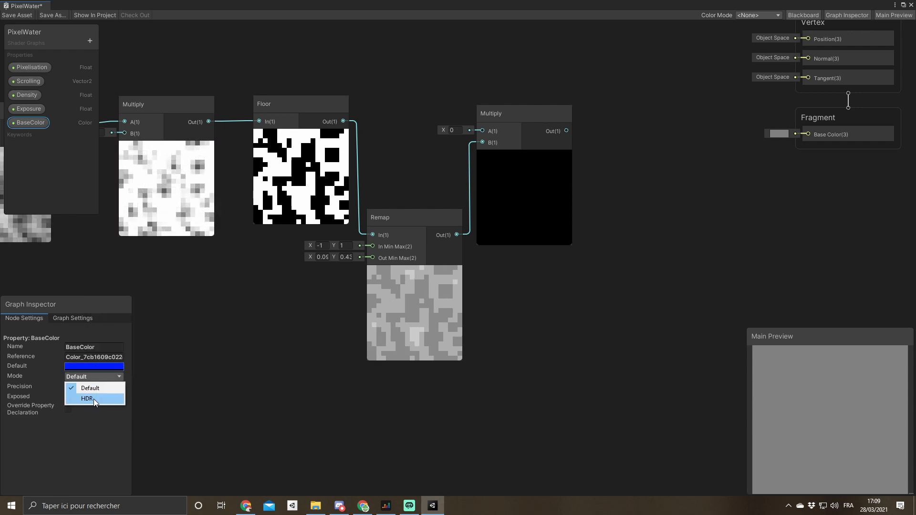
Switch the BaseColor property to HDR mode and raise its default colour's intensity.
left_click(93, 399)
left_click(96, 367)
left_click(184, 486)
left_click(184, 486)
left_click(198, 258)
Connect a BaseColor node to the last Multiply node's A input and that node's output to the Fragment's Base Color.
left_click_drag(31, 122, 482, 130)
middle_click_drag(428, 103, 329, 134)
left_click_drag(469, 162, 711, 165)
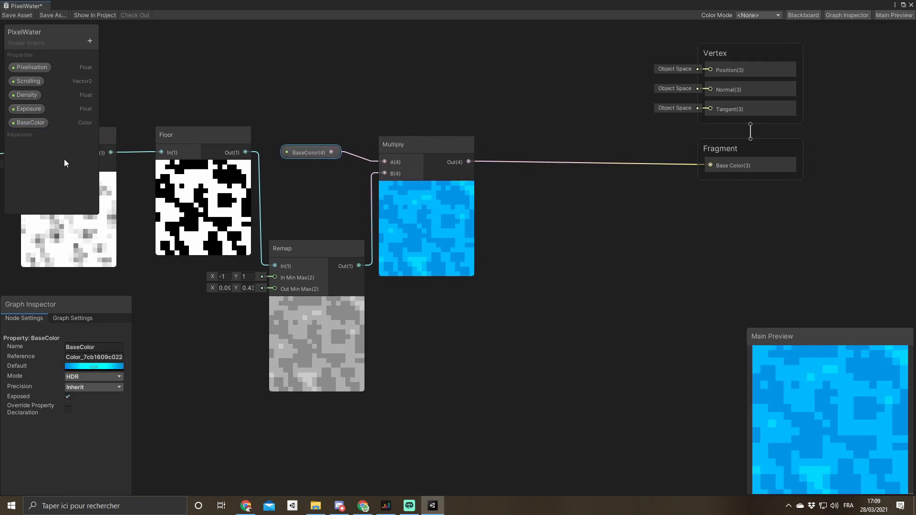
Set BaseColor's default to RGB 0, 98, 246 with intensity 1, and save the shader graph asset.
left_click(94, 367)
left_click_drag(147, 436, 147, 436)
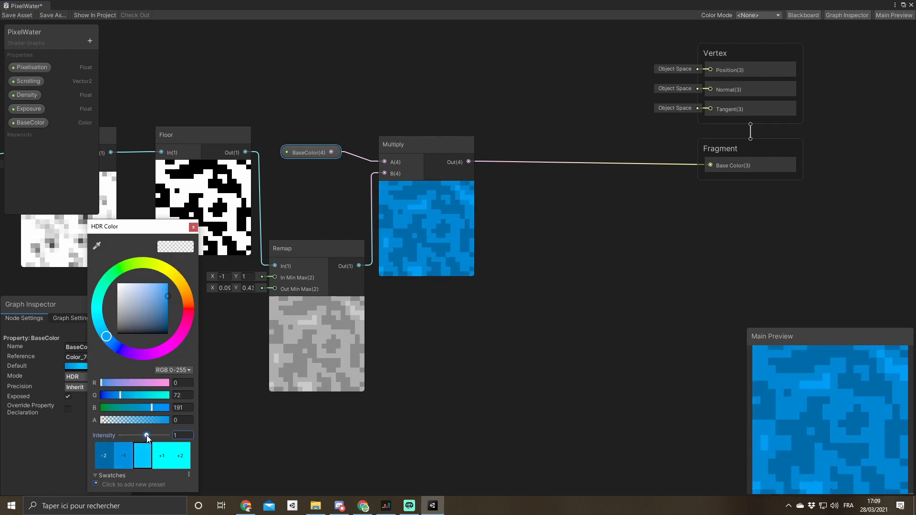
left_click_drag(167, 296, 168, 286)
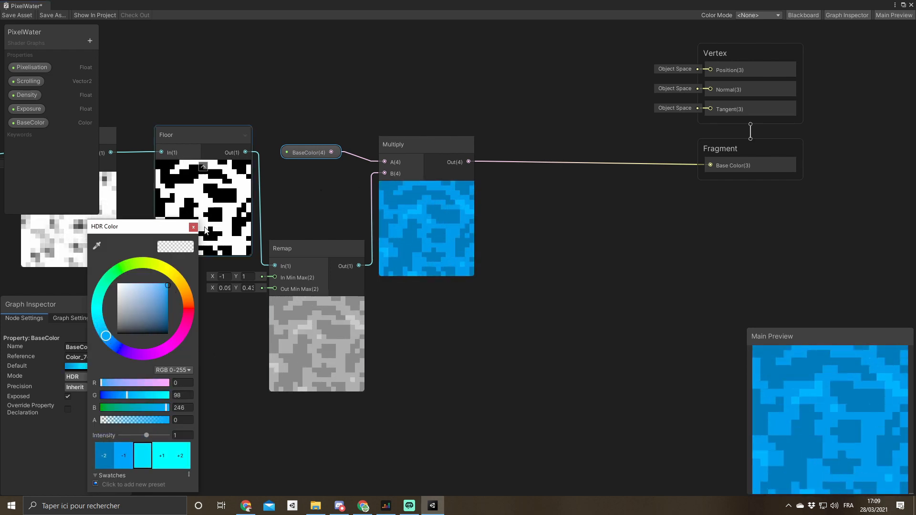
left_click(17, 14)
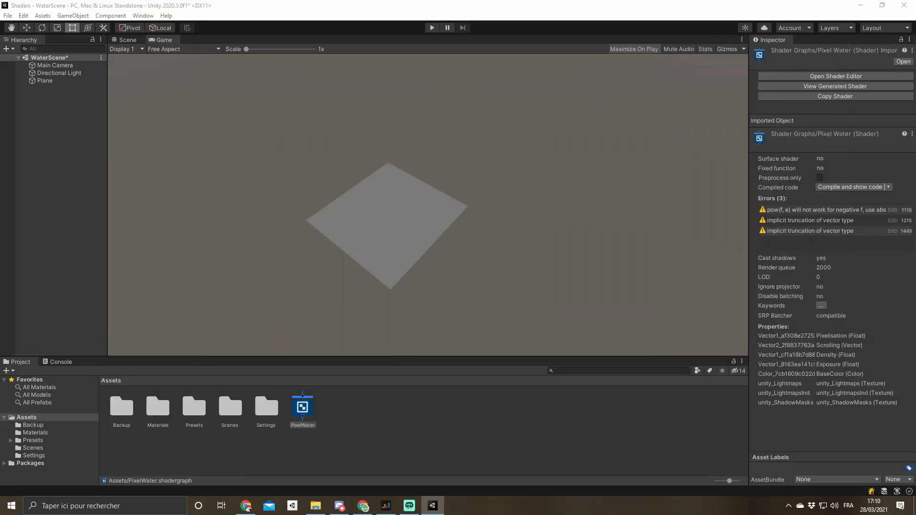
Create a material from the PixelWater shader graph and name it PixelWaterMat.
left_click(351, 423)
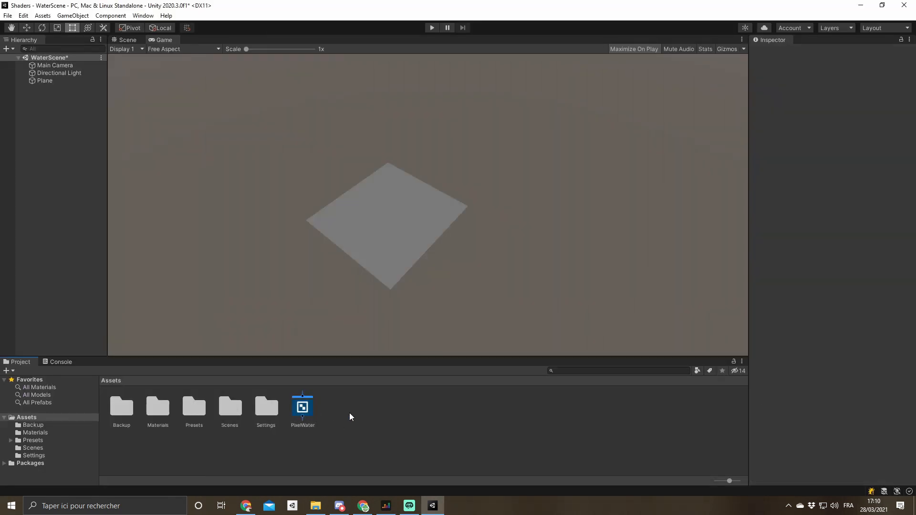
right_click(303, 410)
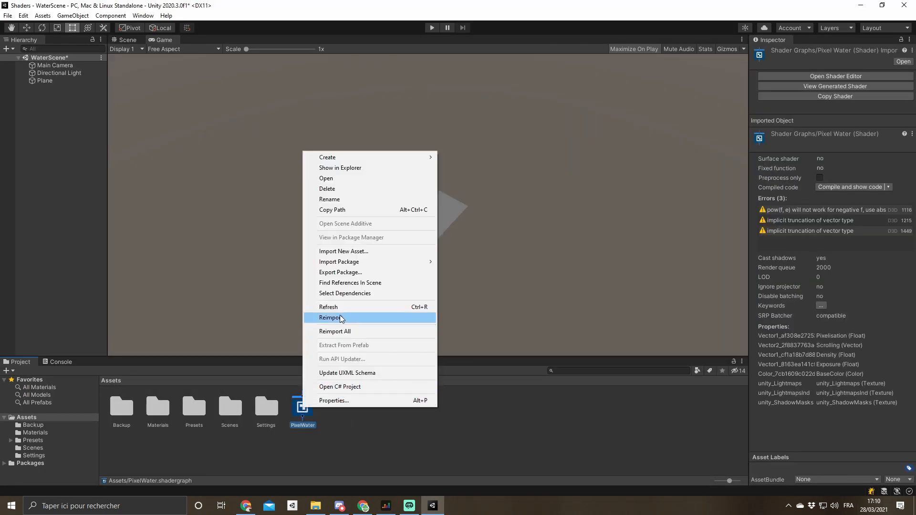
mouse_move(330, 163)
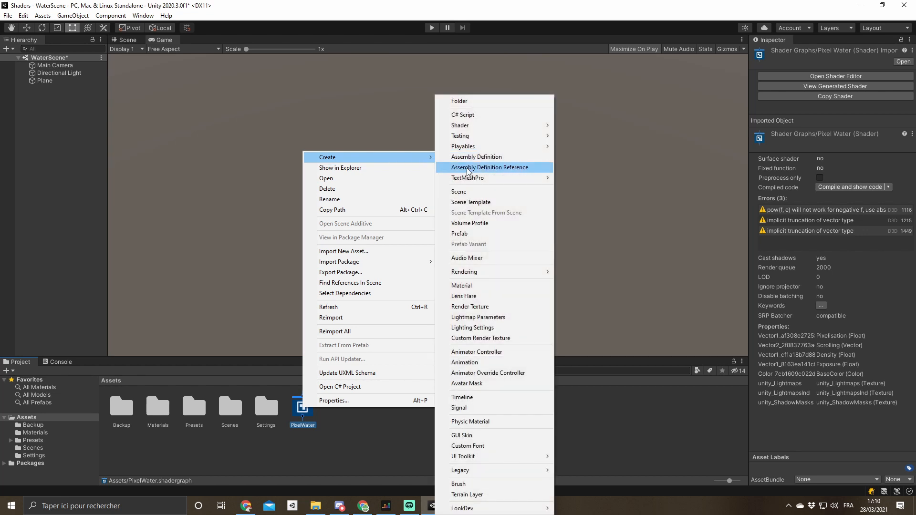
left_click(482, 286)
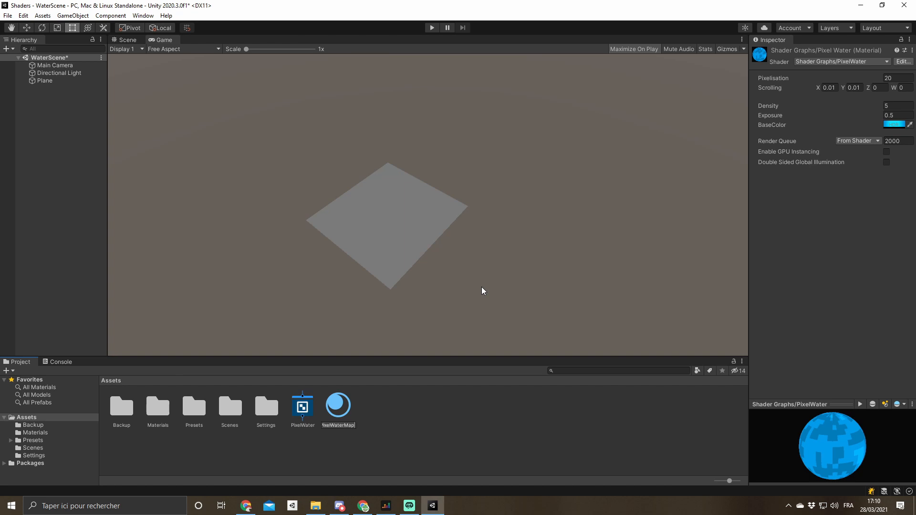
key("Return")
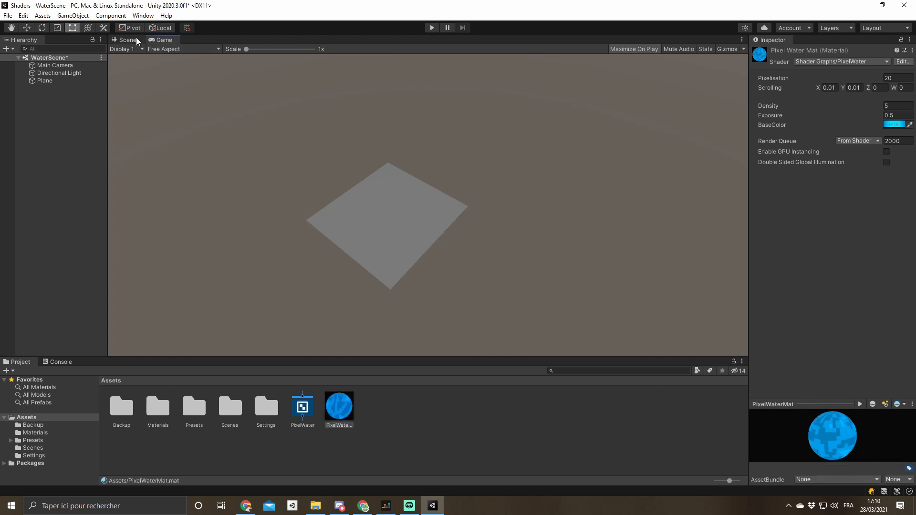
Apply PixelWaterMat to the plane in the Scene view and inspect the water surface from closer and different angles.
left_click(136, 39)
left_click_drag(423, 283, 429, 214)
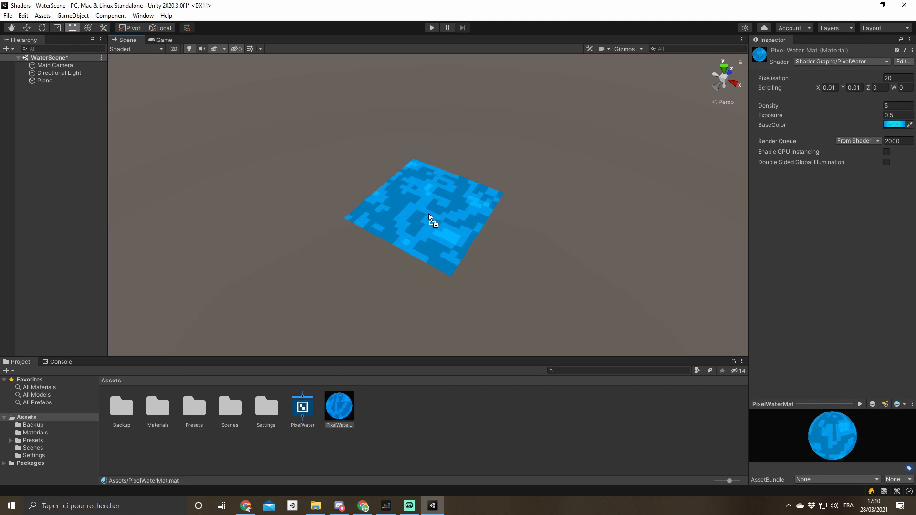
left_click(459, 222)
scroll(532, 244, "up", 4)
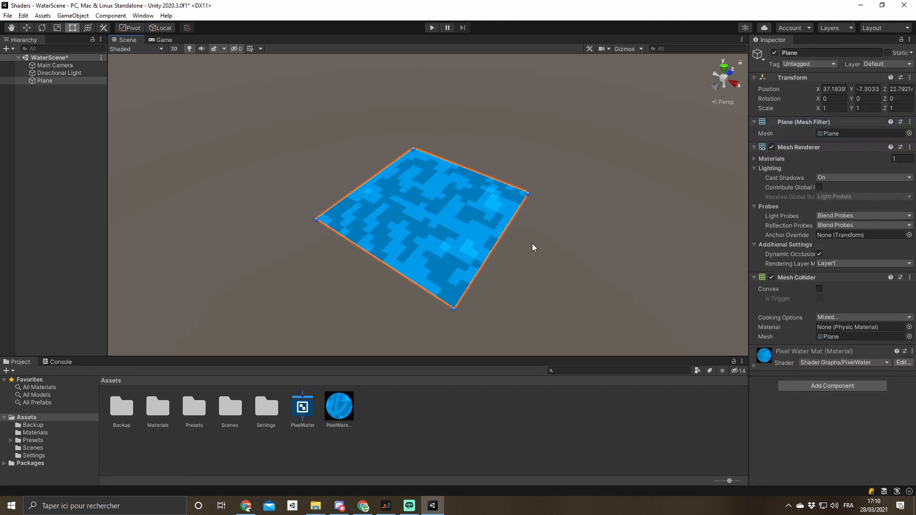
left_click_drag(531, 247, 497, 236, "alt")
left_click_drag(431, 207, 437, 251, "alt")
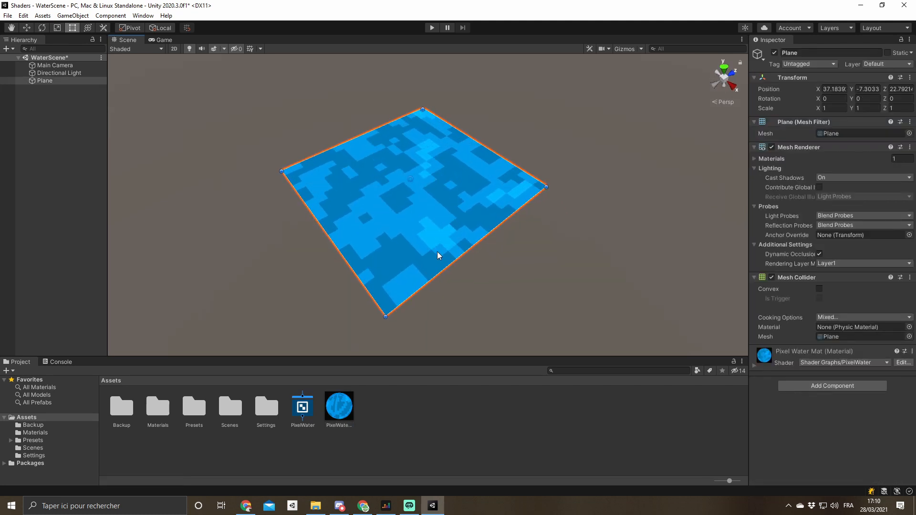
scroll(437, 251, "down", 3)
scroll(439, 247, "up", 3)
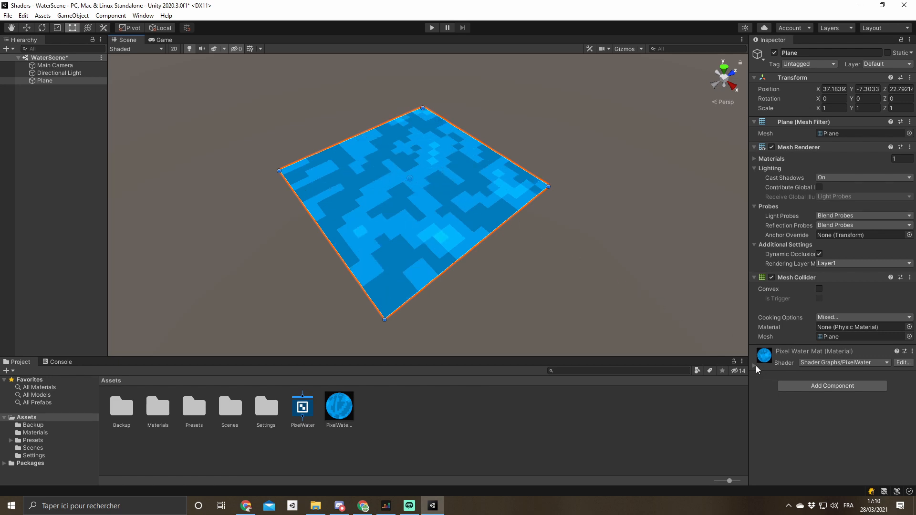
Open the PixelWaterMat material's properties for editing.
left_click(342, 405)
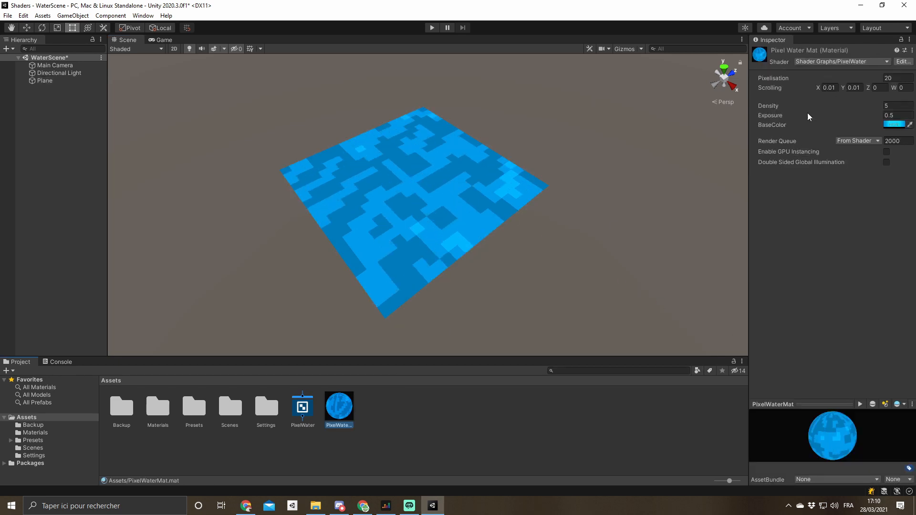